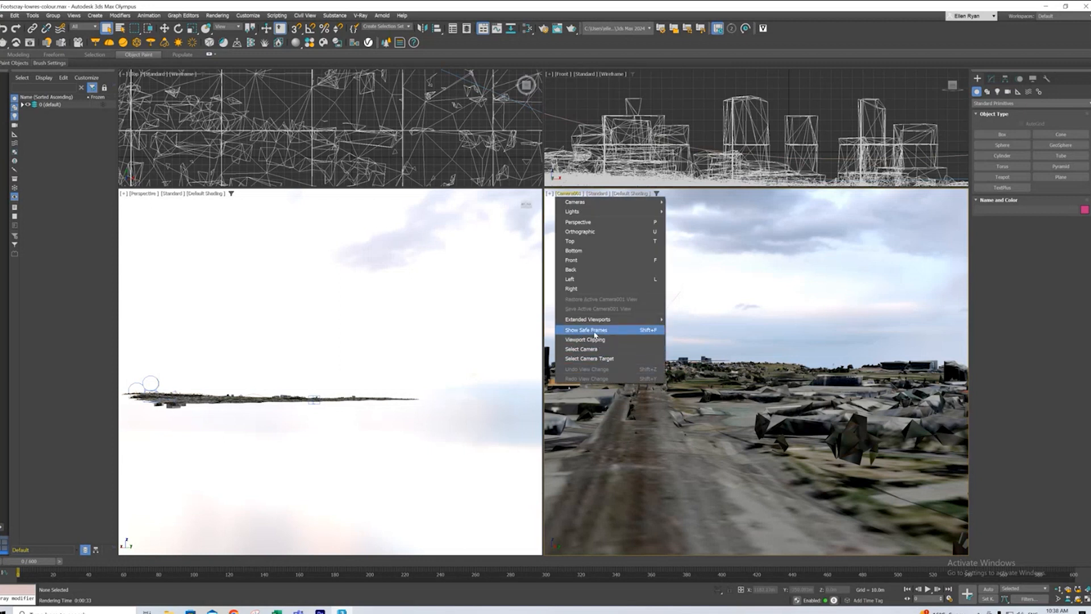
# - Show safe frames in the Camera001 viewport and open the render setup at its output size options
pyautogui.click(594, 335)
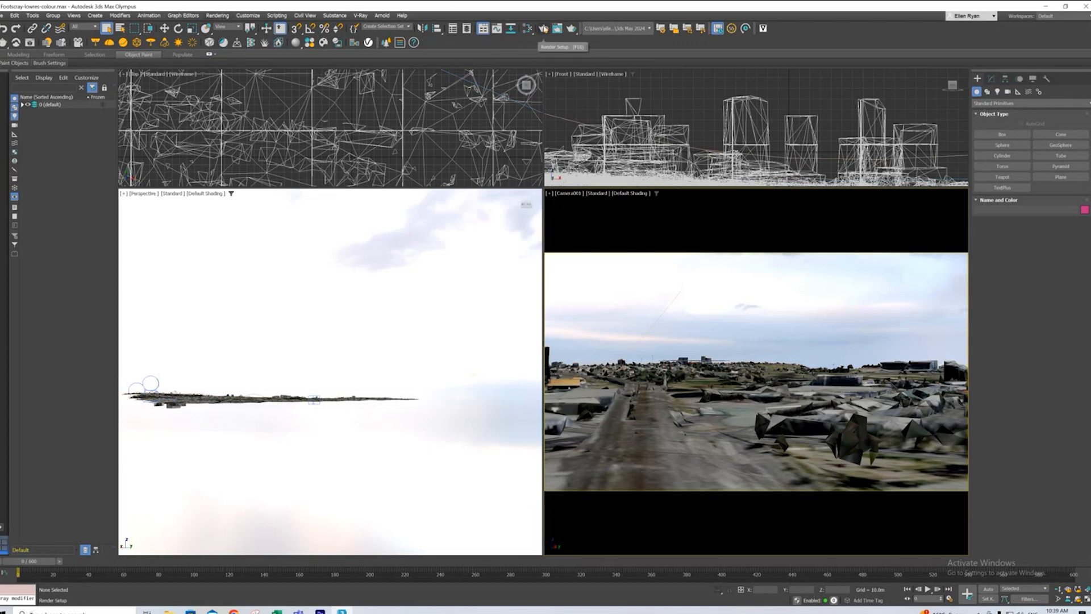
pyautogui.click(547, 32)
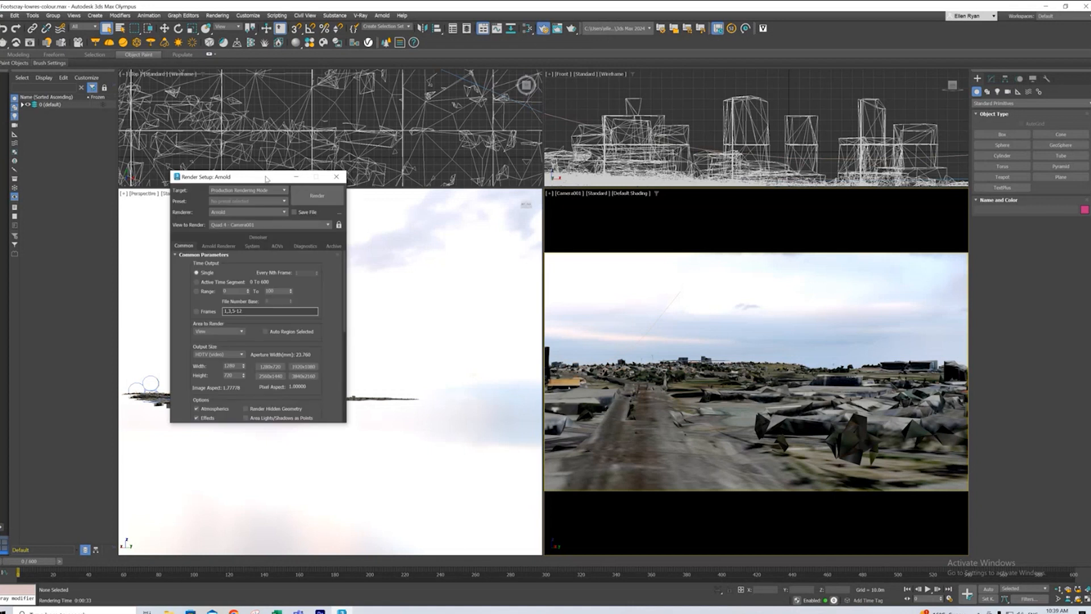
pyautogui.moveTo(266, 178); pyautogui.dragTo(384, 130)
pyautogui.scroll(-2, 463, 250)
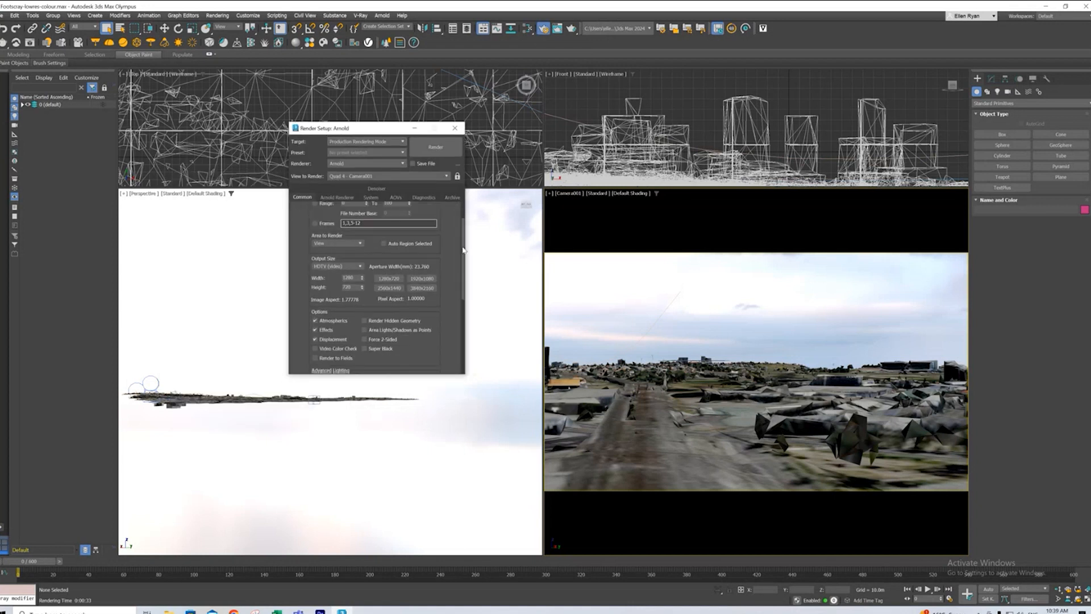
pyautogui.scroll(-2, 463, 250)
# - Try the Custom and 70mm IMAX (cine) output sizes, restore HDTV (video), and close the render setup
pyautogui.click(337, 233)
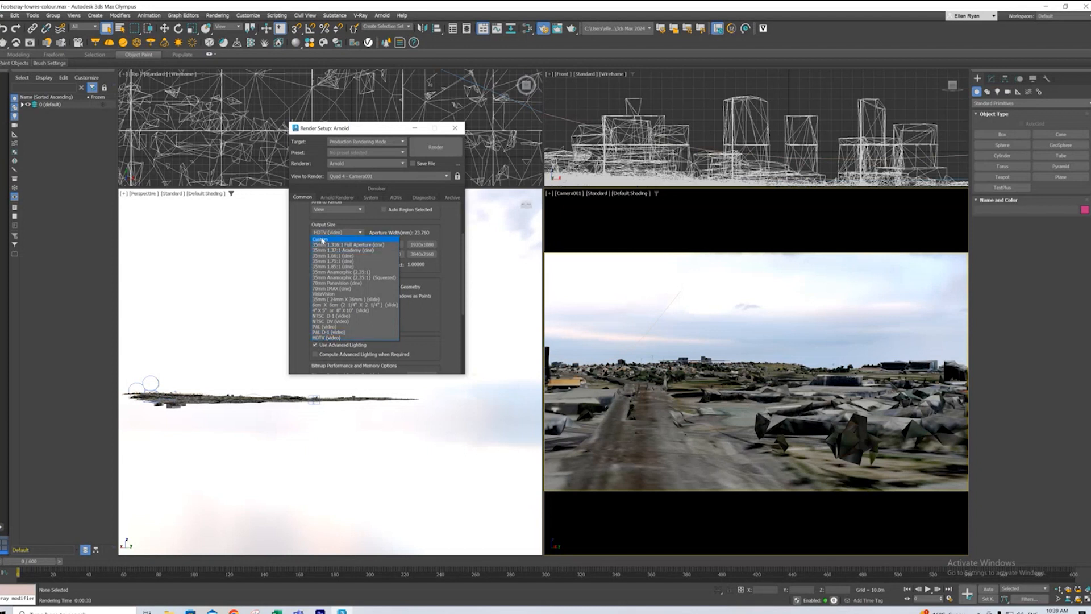
pyautogui.click(323, 238)
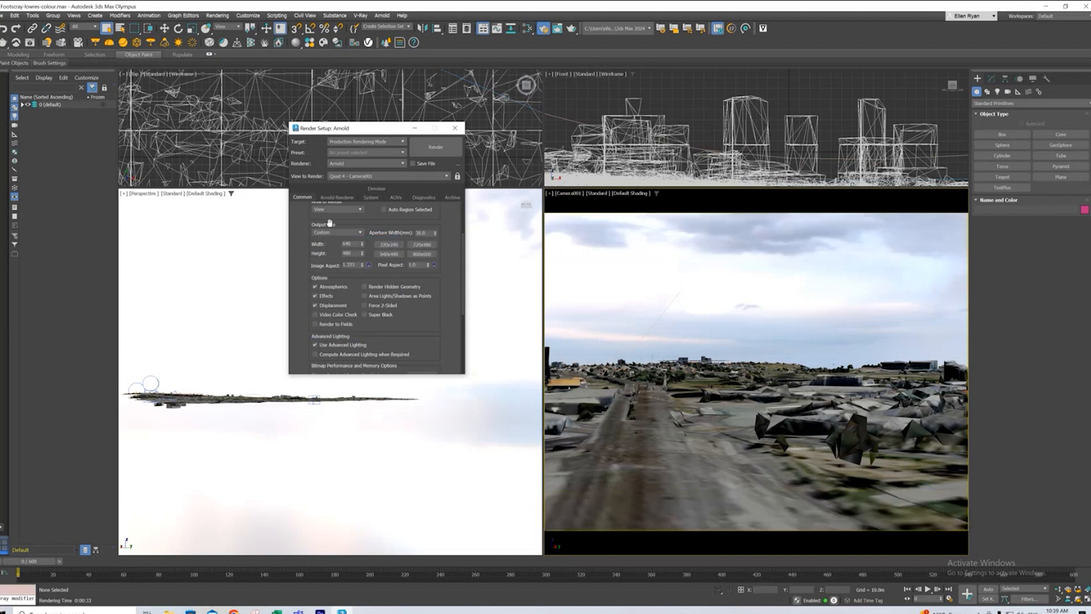
pyautogui.click(355, 234)
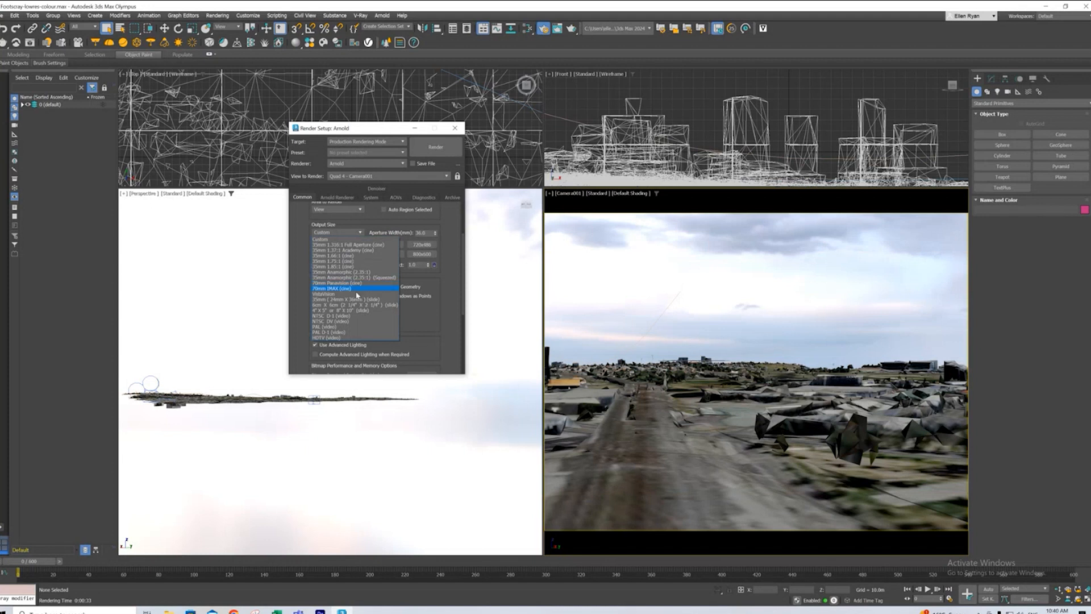
pyautogui.click(332, 289)
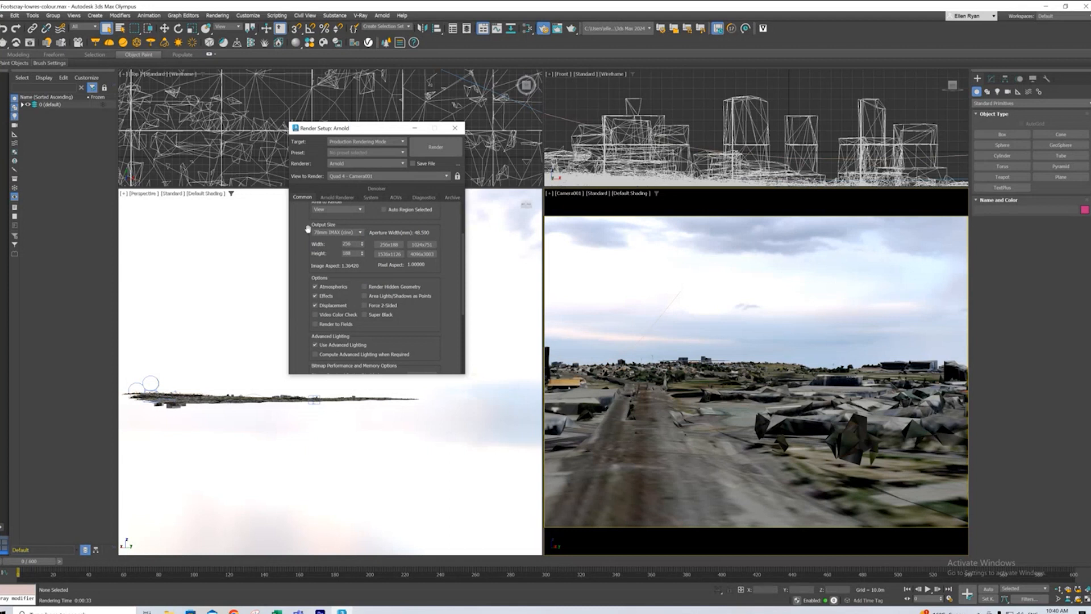
pyautogui.click(351, 233)
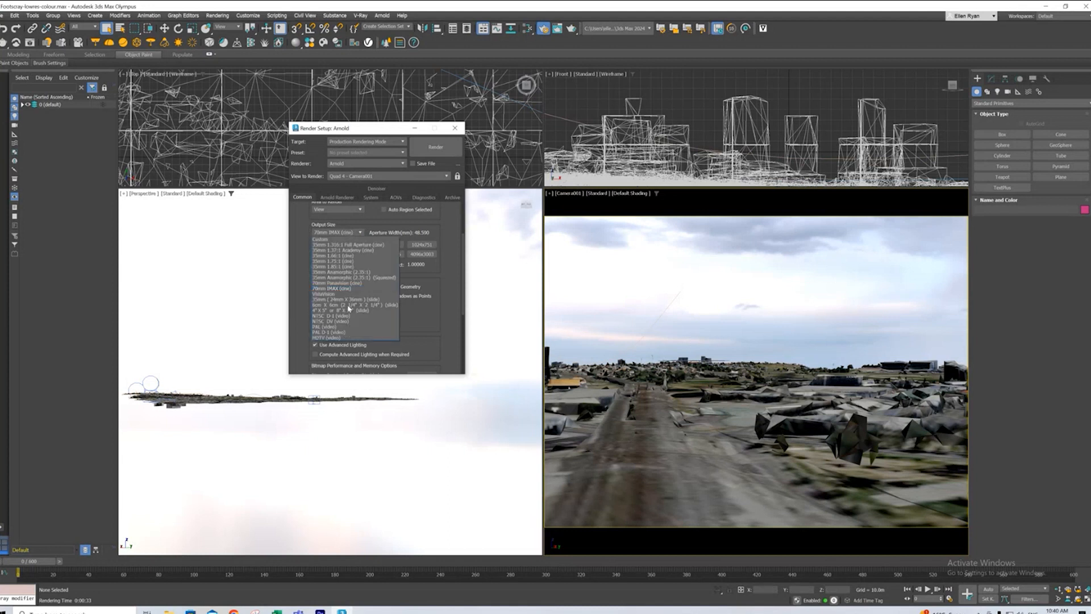
pyautogui.click(343, 338)
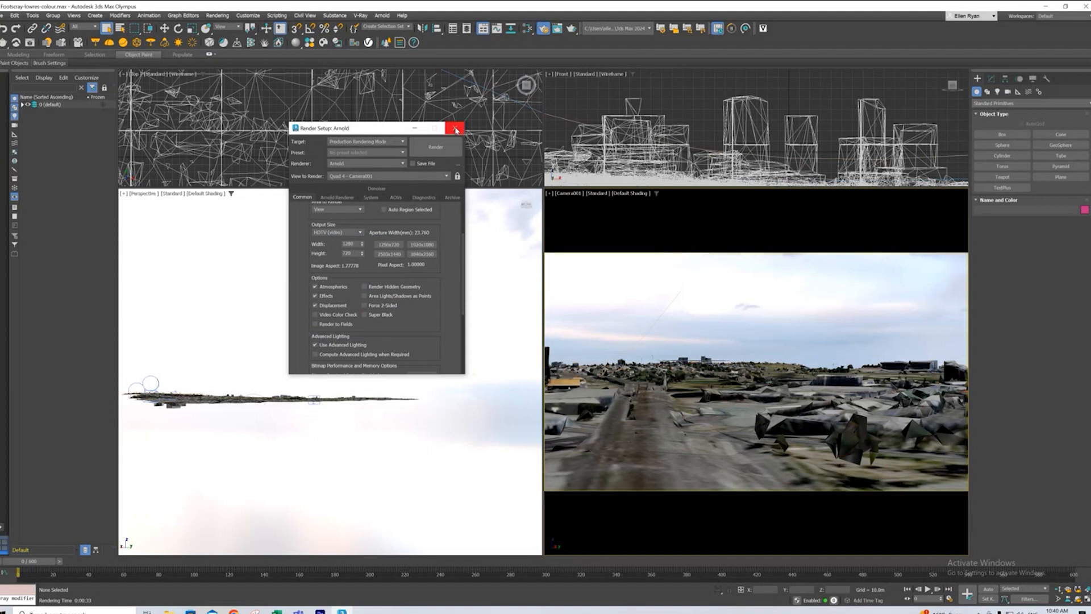
pyautogui.click(455, 130)
# - Move to frame 212 and render a single test frame from Camera001, closing the render view at the end
pyautogui.moveTo(29, 562); pyautogui.dragTo(386, 550)
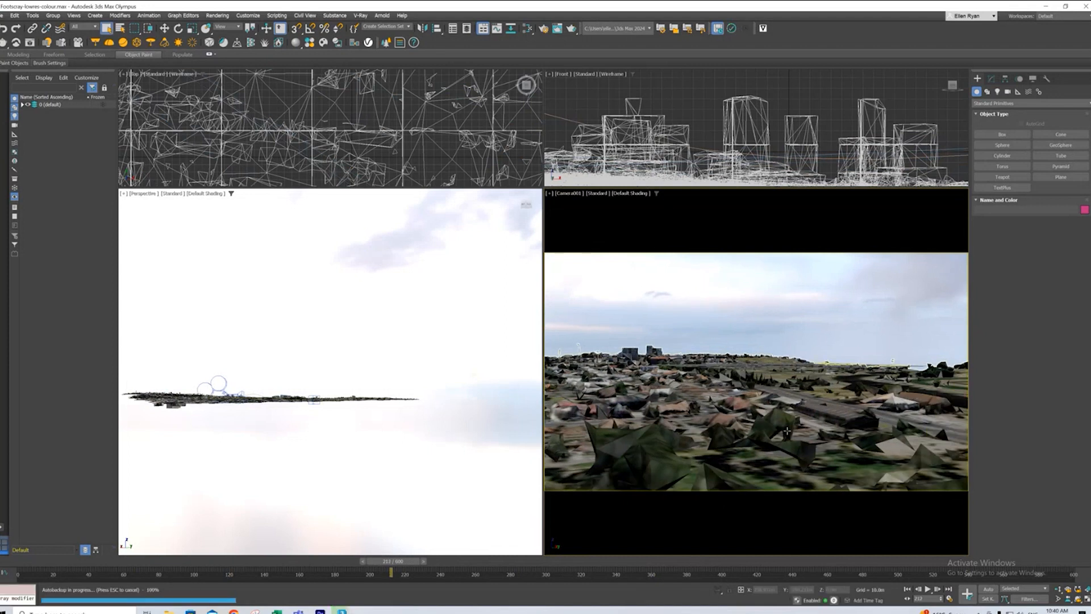
pyautogui.click(543, 28)
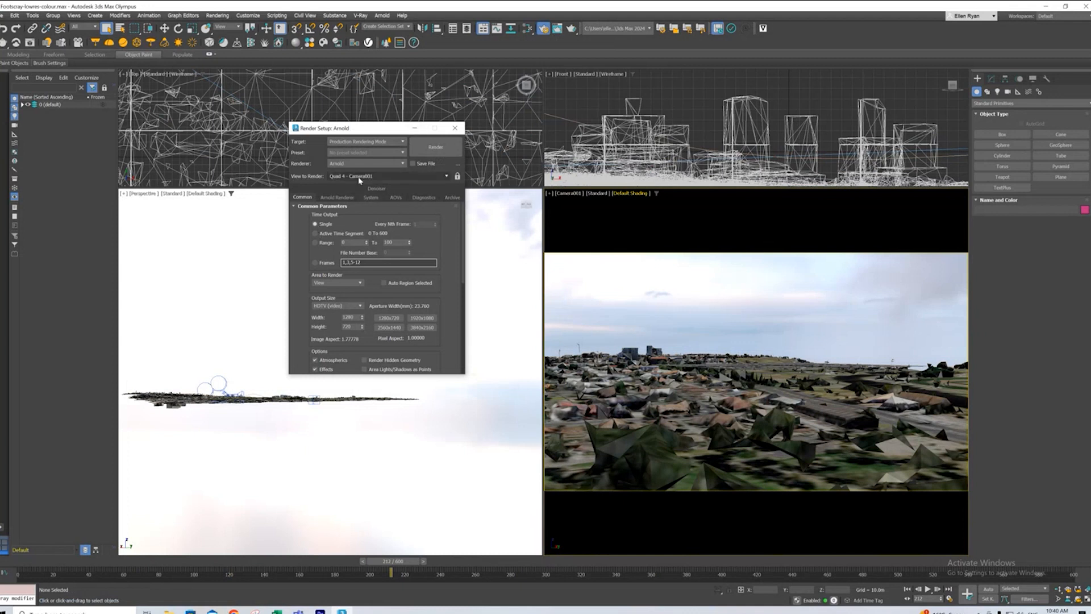
pyautogui.click(435, 147)
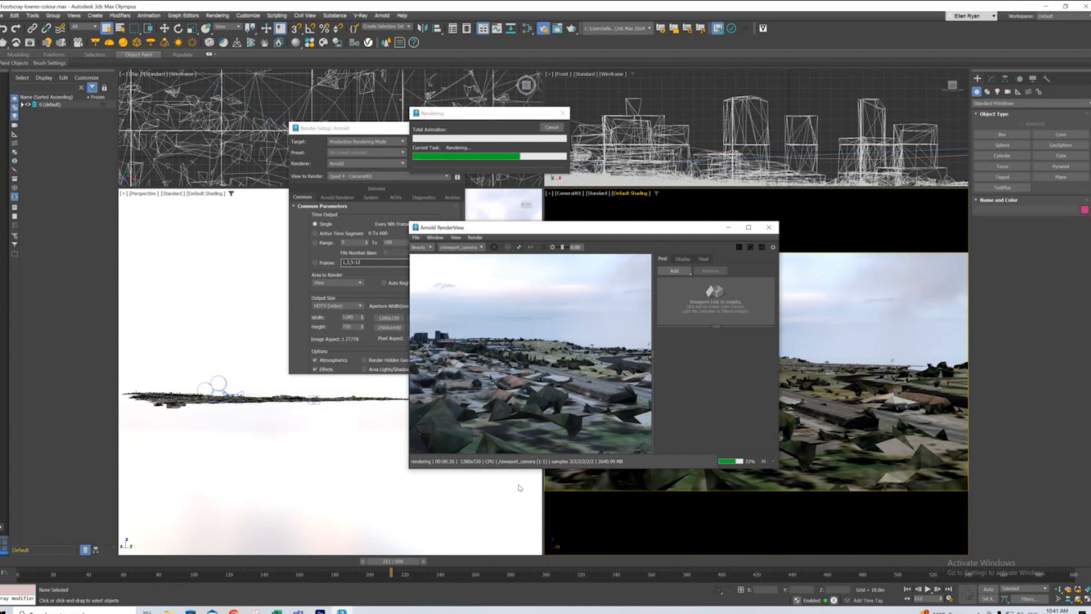
pyautogui.click(769, 227)
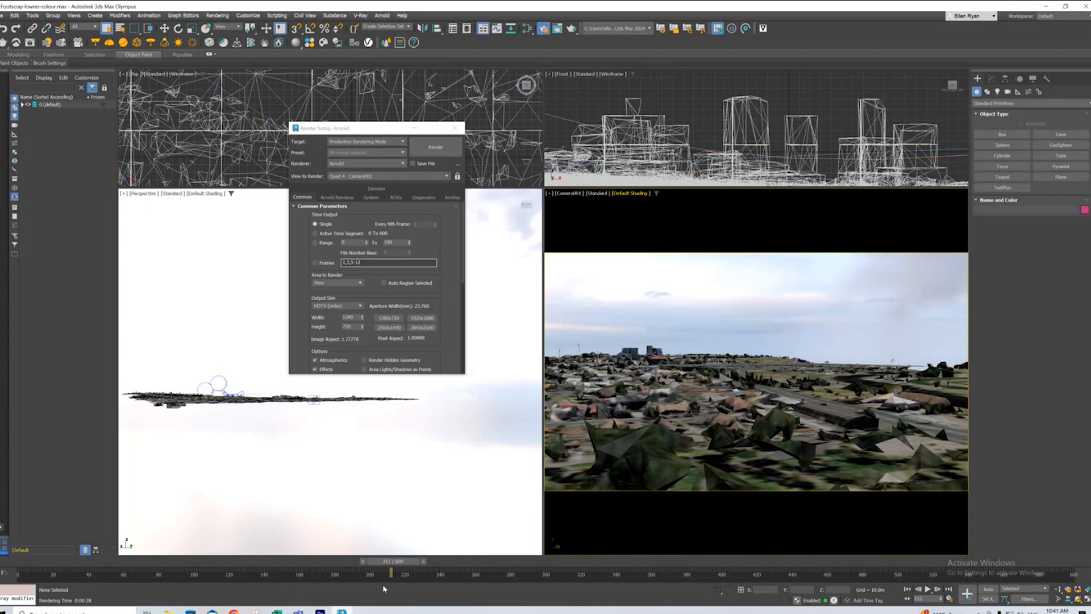
# - Scrub through the timeline to preview the Camera001 animation and examine which frames to render
pyautogui.moveTo(392, 562); pyautogui.dragTo(292, 563)
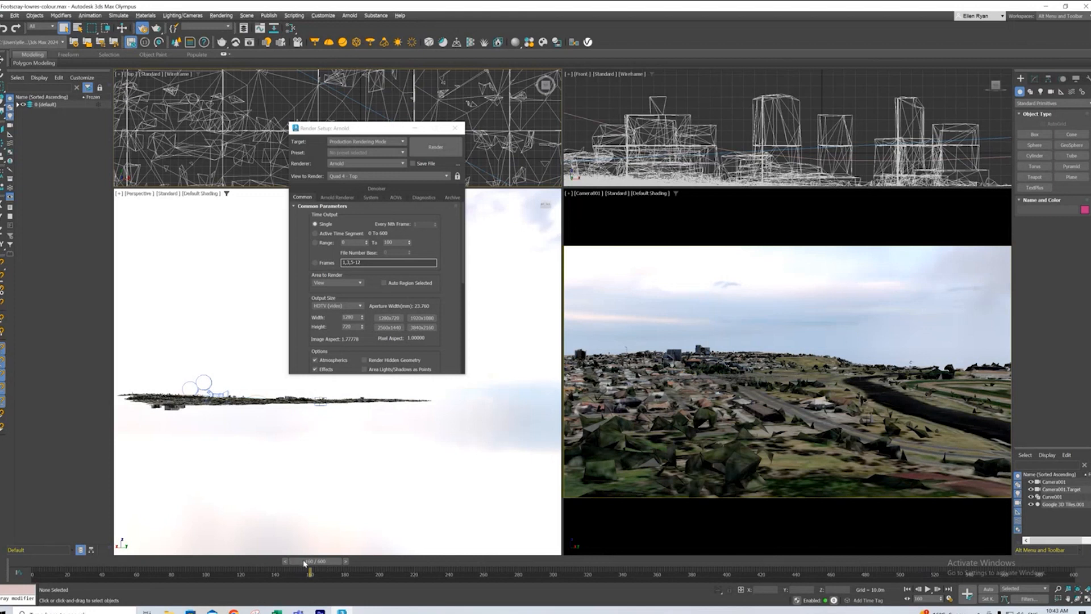
pyautogui.moveTo(305, 564); pyautogui.dragTo(278, 568)
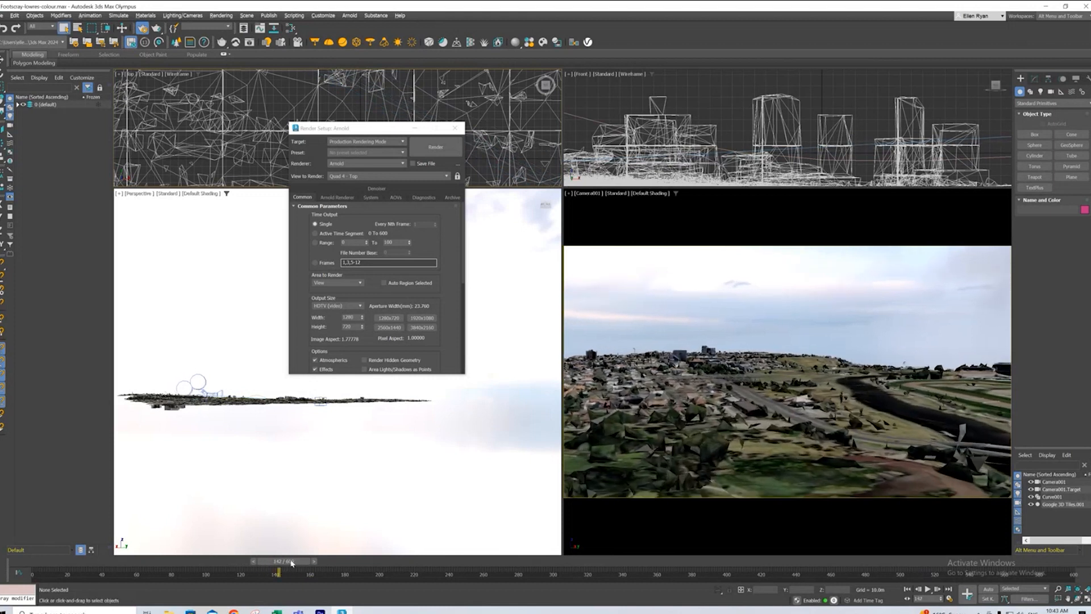
pyautogui.moveTo(294, 564); pyautogui.dragTo(996, 565)
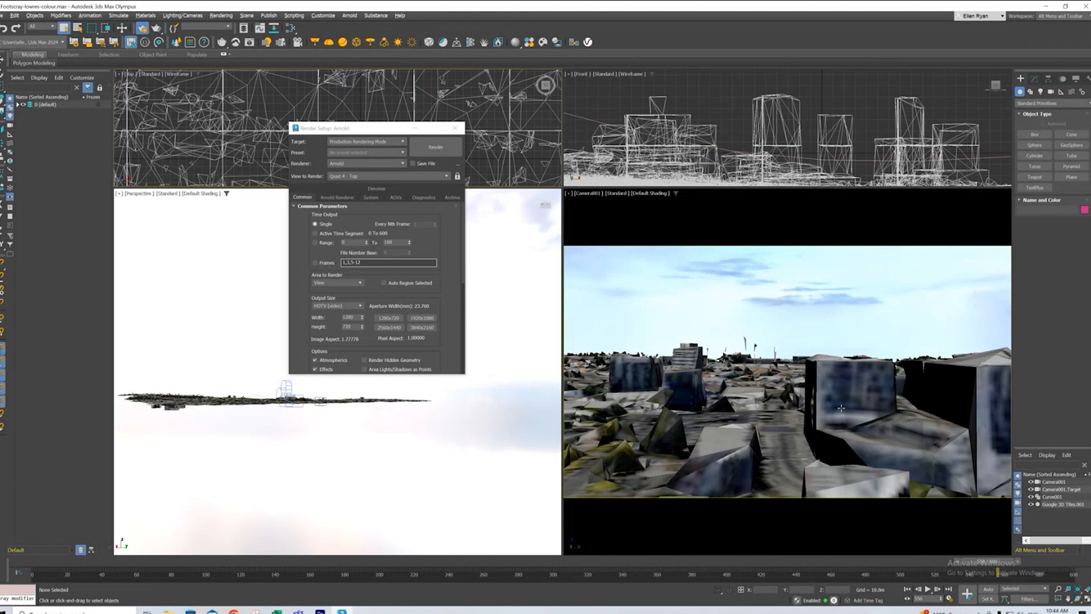
# - Set the render's time output to a frame range from 240 to 360
pyautogui.moveTo(345, 128); pyautogui.dragTo(295, 151)
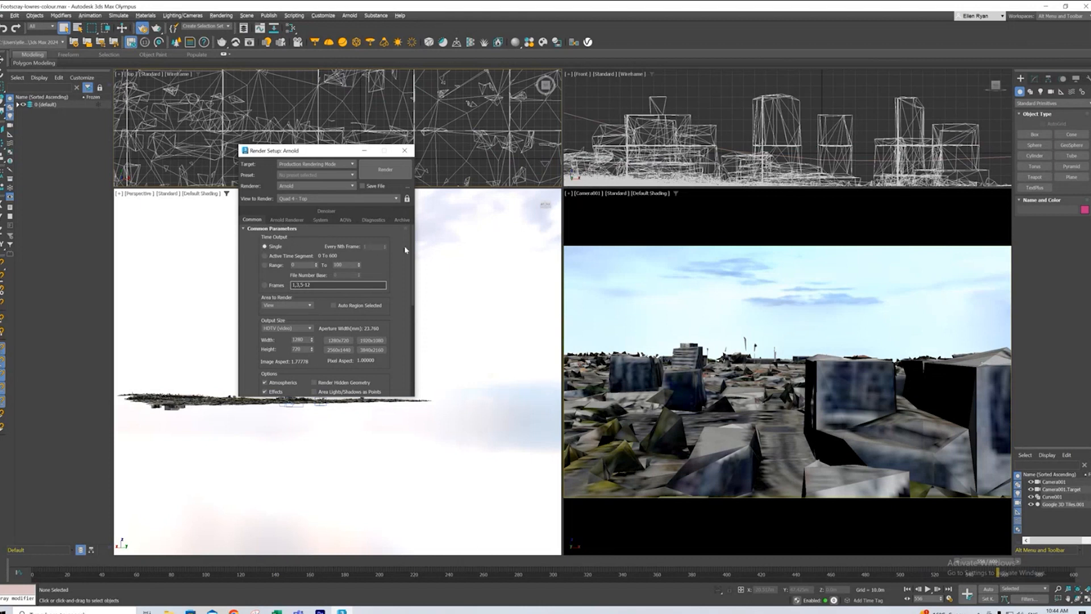
pyautogui.click(264, 256)
pyautogui.click(264, 265)
pyautogui.click(304, 265)
pyautogui.write('240')
pyautogui.press('Tab')
# - Try the 1920x1080, 2560x1440 and 3840x2160 render resolutions and return to 1280x720
pyautogui.scroll(-1, 345, 268)
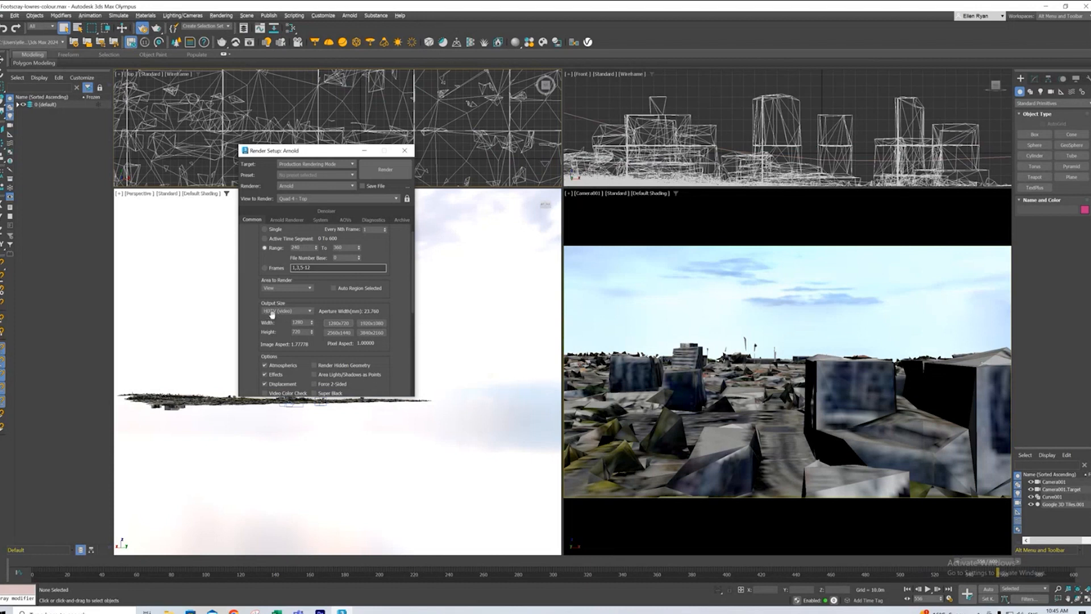
pyautogui.scroll(-1, 272, 314)
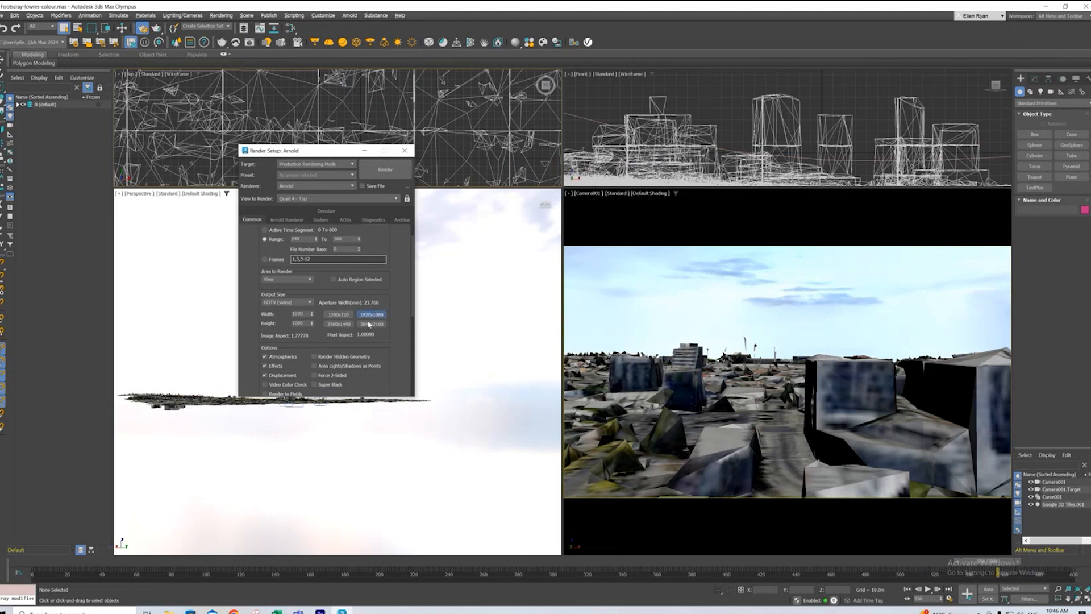
pyautogui.click(338, 324)
pyautogui.click(371, 324)
pyautogui.click(340, 316)
# - Set the render output file to Test in the 6Rendering folder as a BMP image with RGB 24 bit colours
pyautogui.scroll(-5, 350, 296)
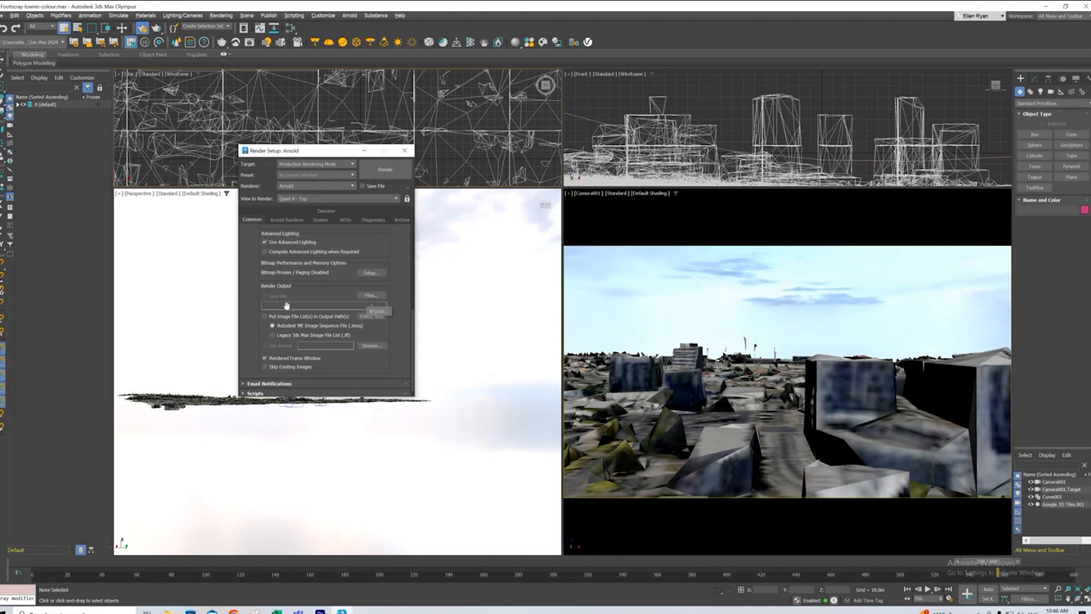
pyautogui.click(380, 298)
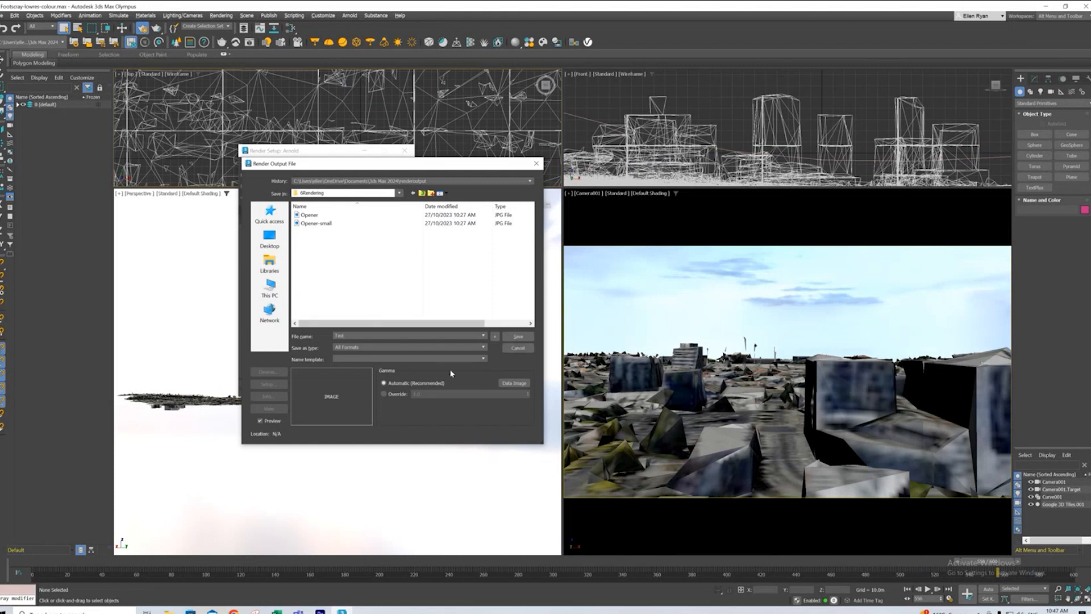
pyautogui.click(483, 350)
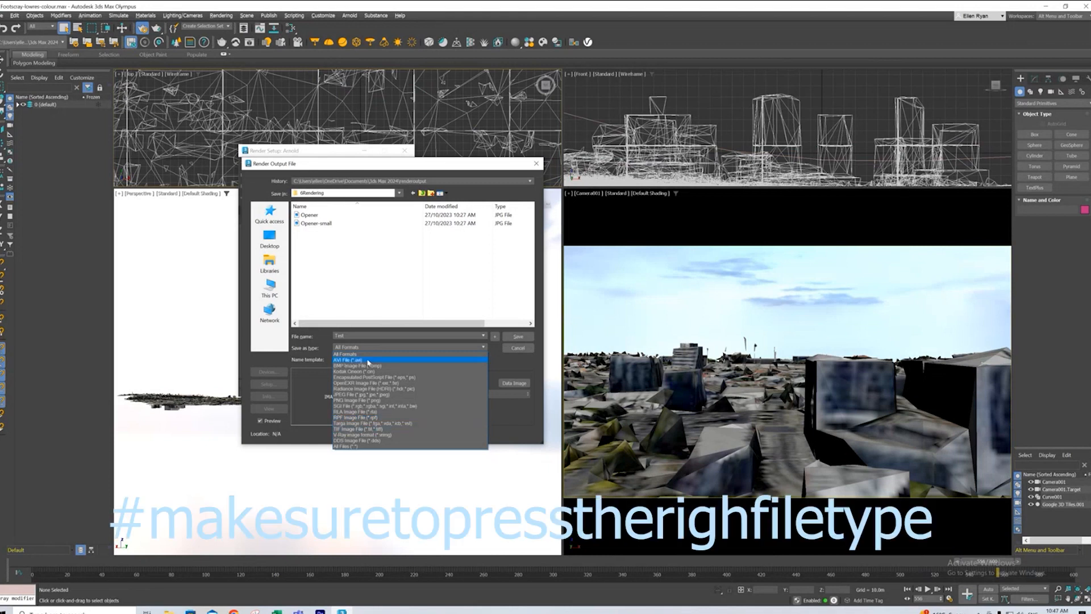
pyautogui.click(360, 366)
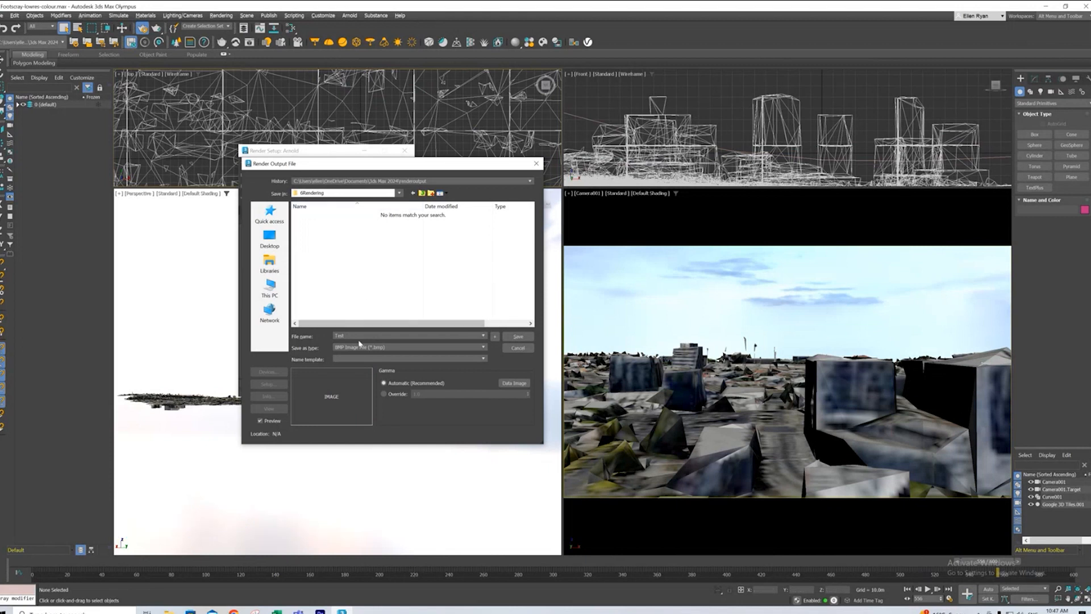
pyautogui.click(518, 336)
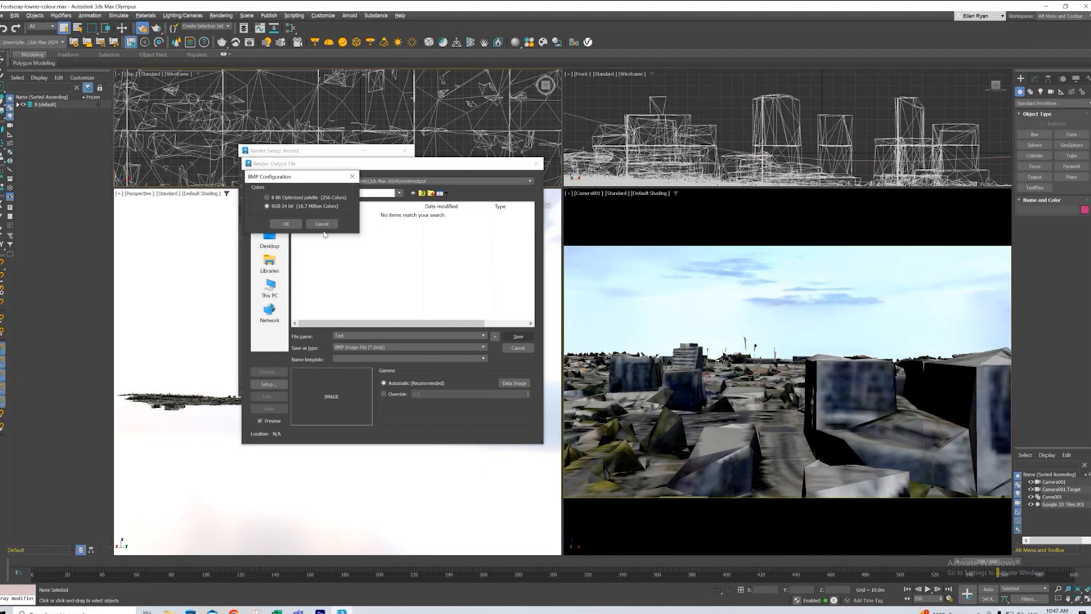
pyautogui.click(286, 224)
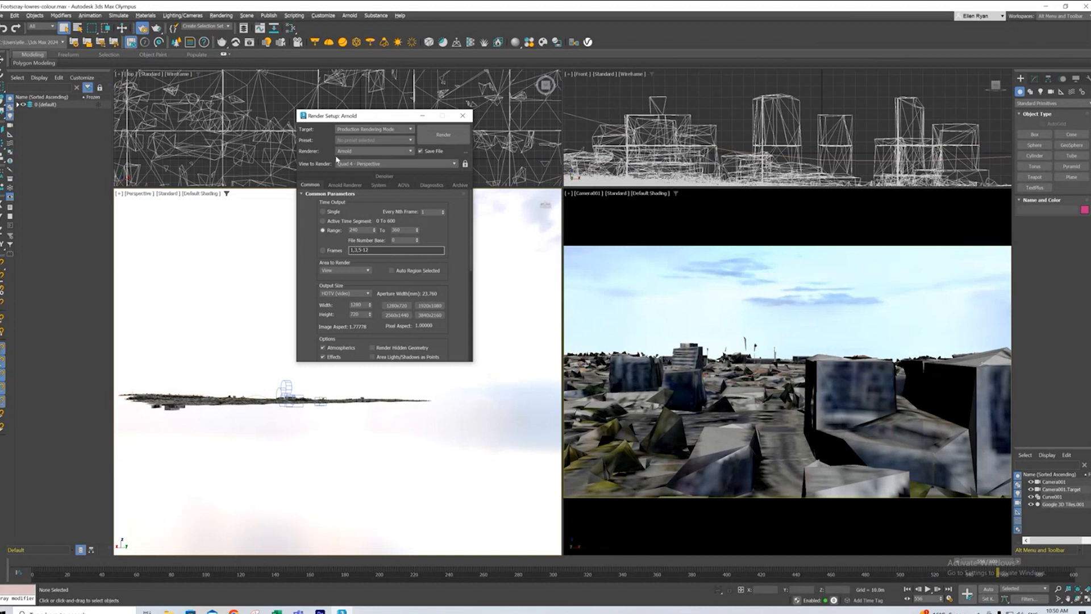
# - Choose Arnold as the renderer and Quad 4 - Camera001 as the view to render
pyautogui.click(364, 151)
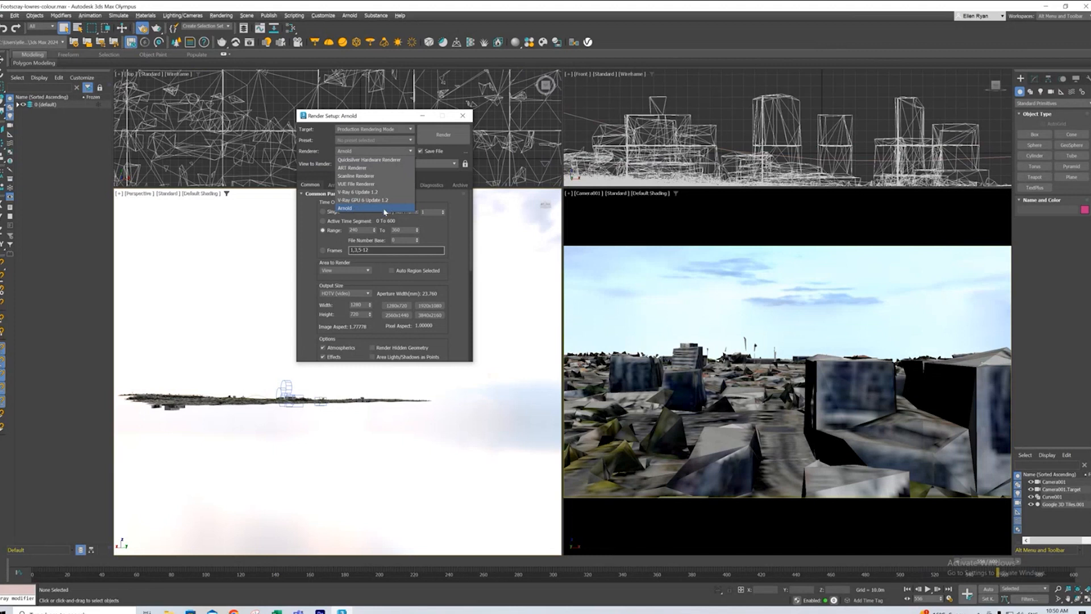
pyautogui.click(345, 209)
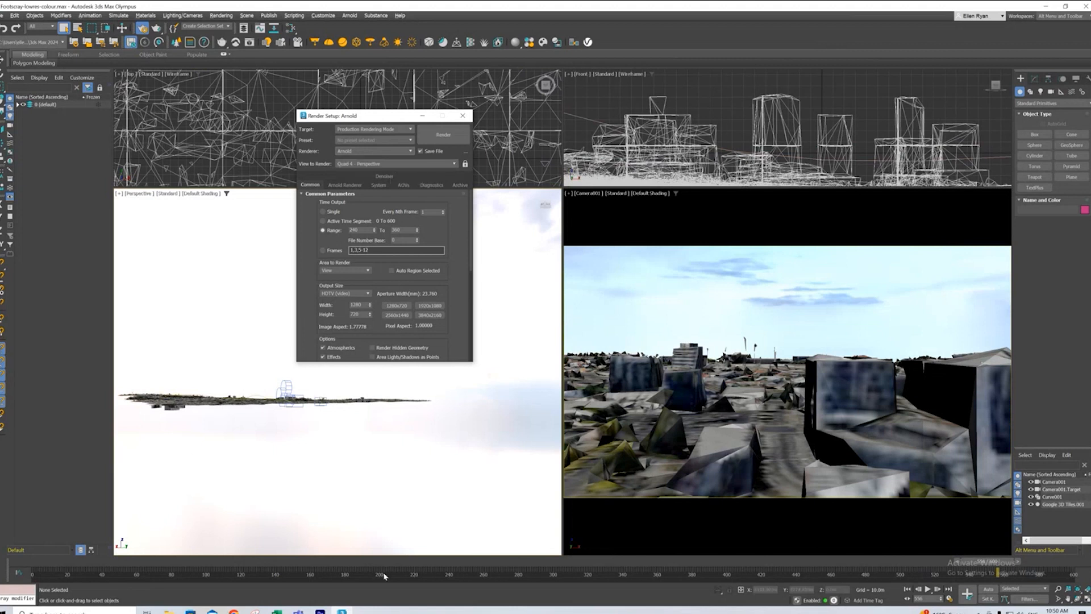
pyautogui.click(398, 165)
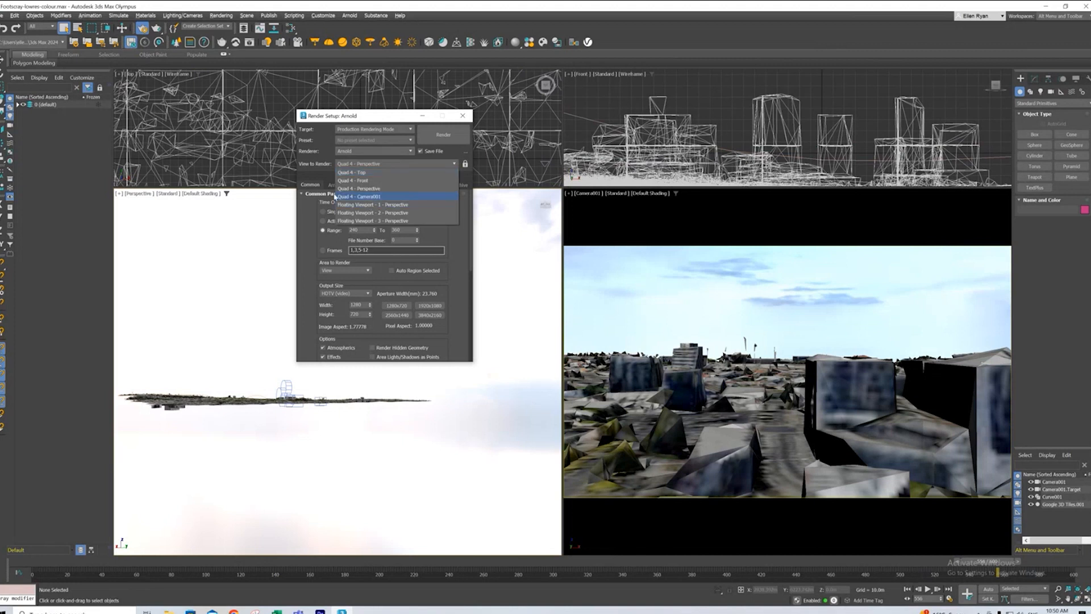
pyautogui.click(398, 197)
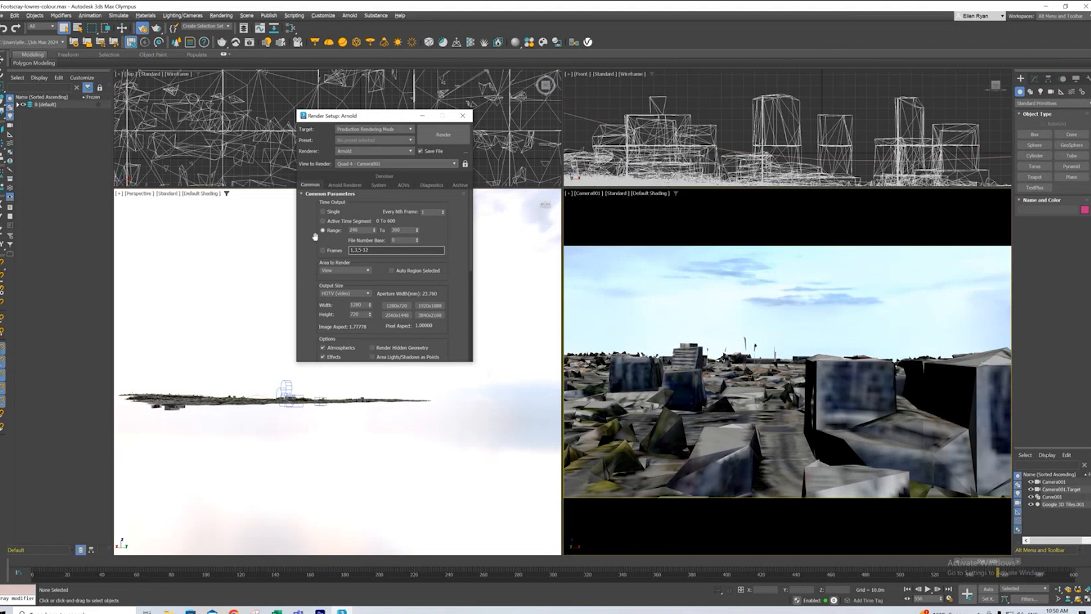
# - Check the Arnold denoiser settings and start rendering the frame range
pyautogui.click(415, 180)
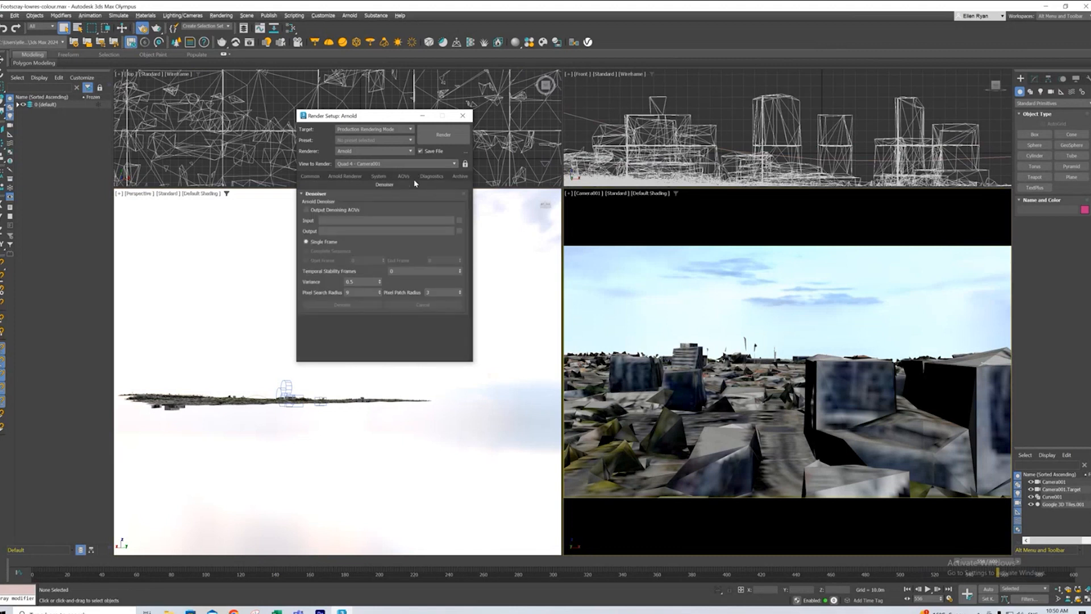
pyautogui.click(406, 270)
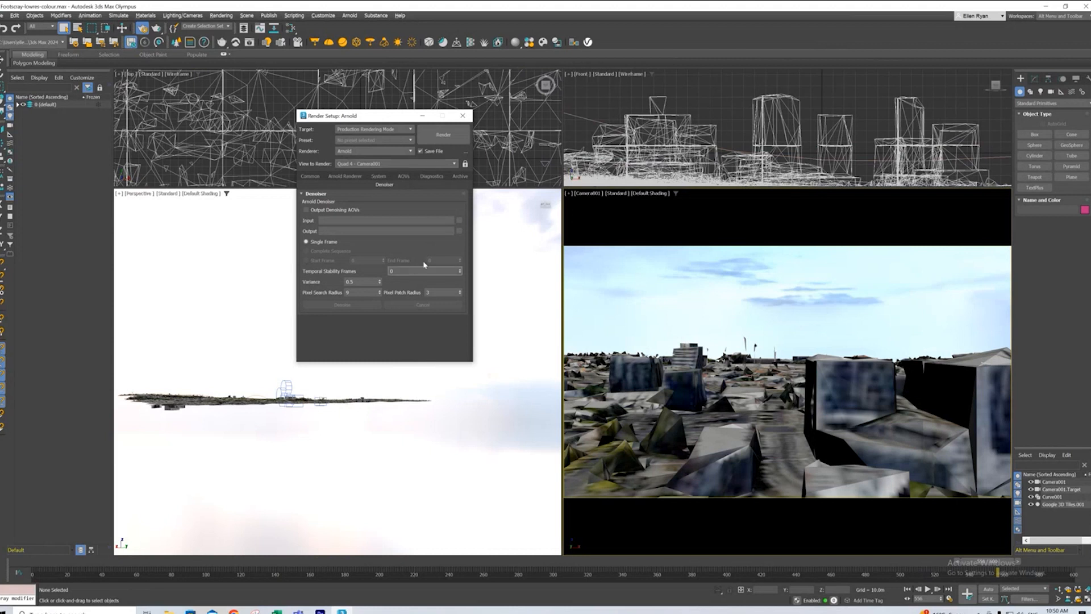
pyautogui.click(441, 136)
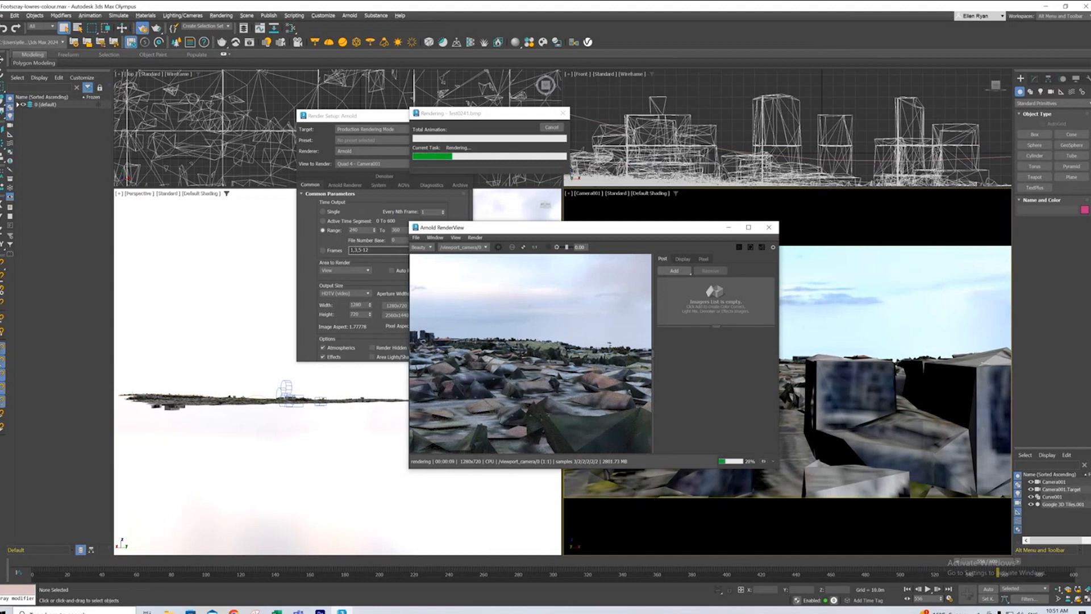
# - Switch to File Explorer, examine the rendered frames in the 6Rendering folder, and return to the render in 3ds Max
pyautogui.click(169, 611)
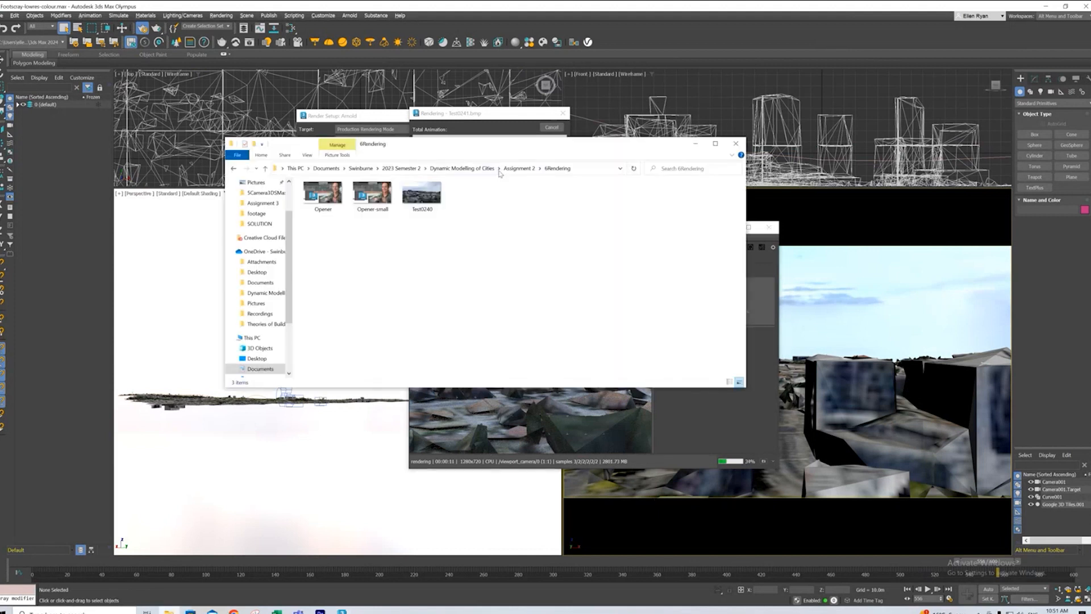
pyautogui.moveTo(510, 150); pyautogui.dragTo(888, 48)
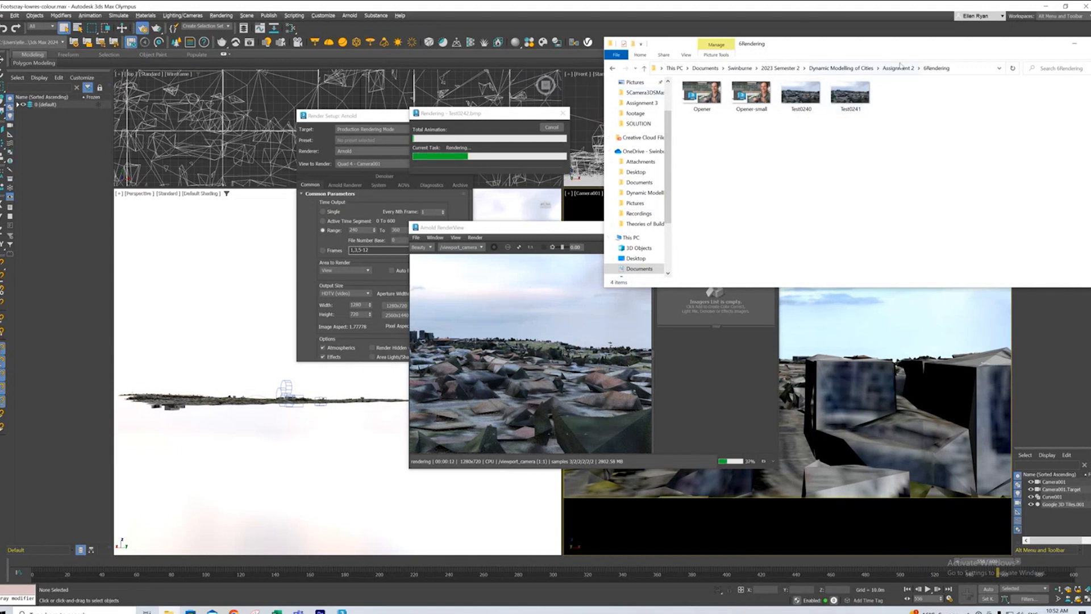
pyautogui.moveTo(865, 45); pyautogui.dragTo(593, 282)
pyautogui.click(785, 278)
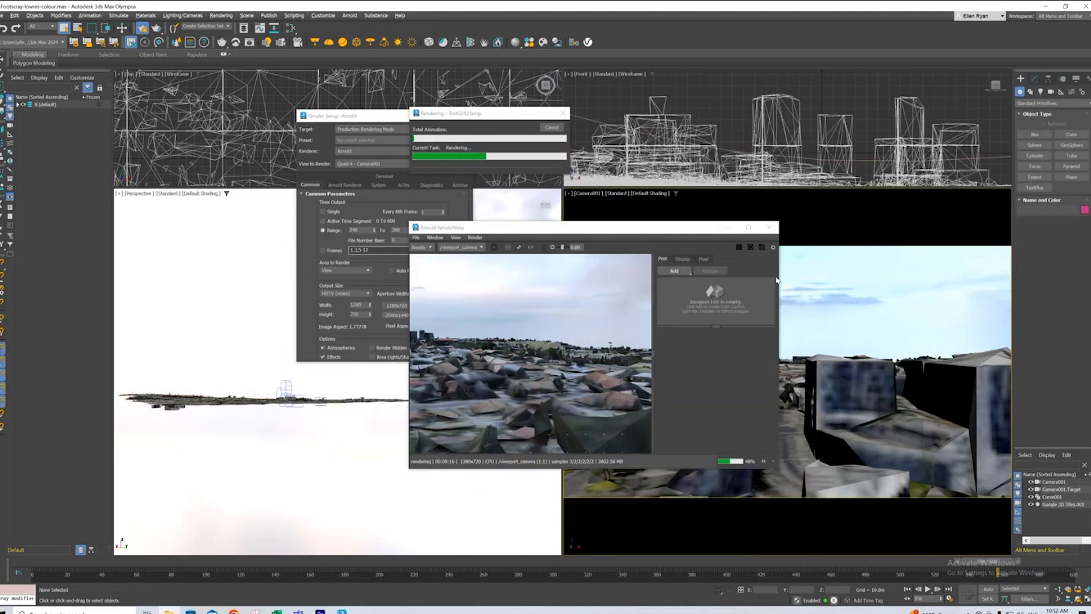
# - Cancel the running BMP sequence render and move the Arnold RenderView window aside
pyautogui.click(550, 131)
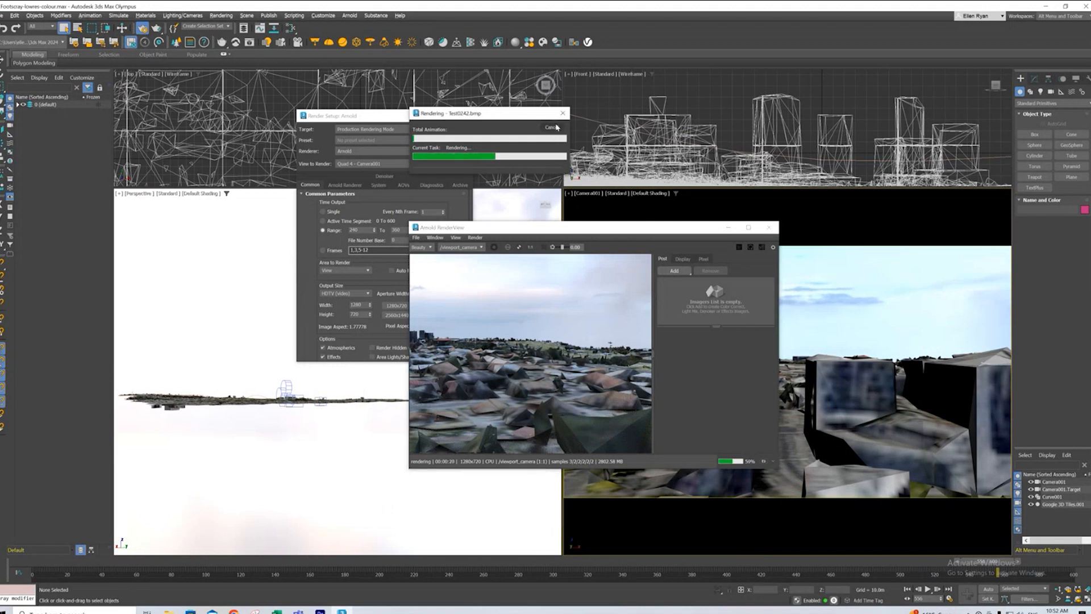
pyautogui.click(551, 127)
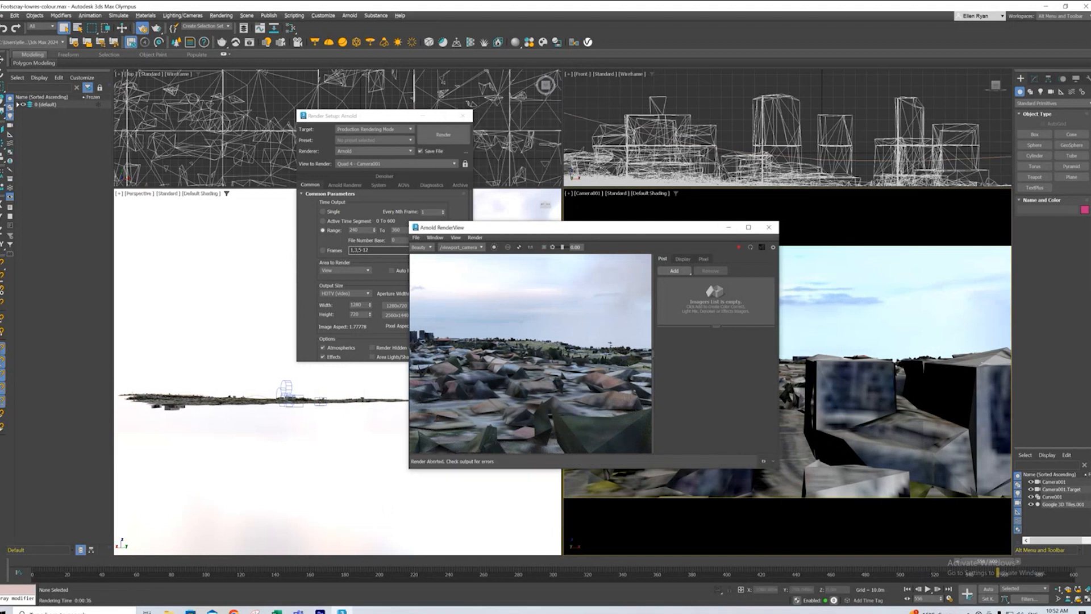
pyautogui.click(727, 230)
# - Switch to File Explorer, open the Test0240 frame in the 6Rendering folder to examine it closely, and return to 3ds Max
pyautogui.click(169, 611)
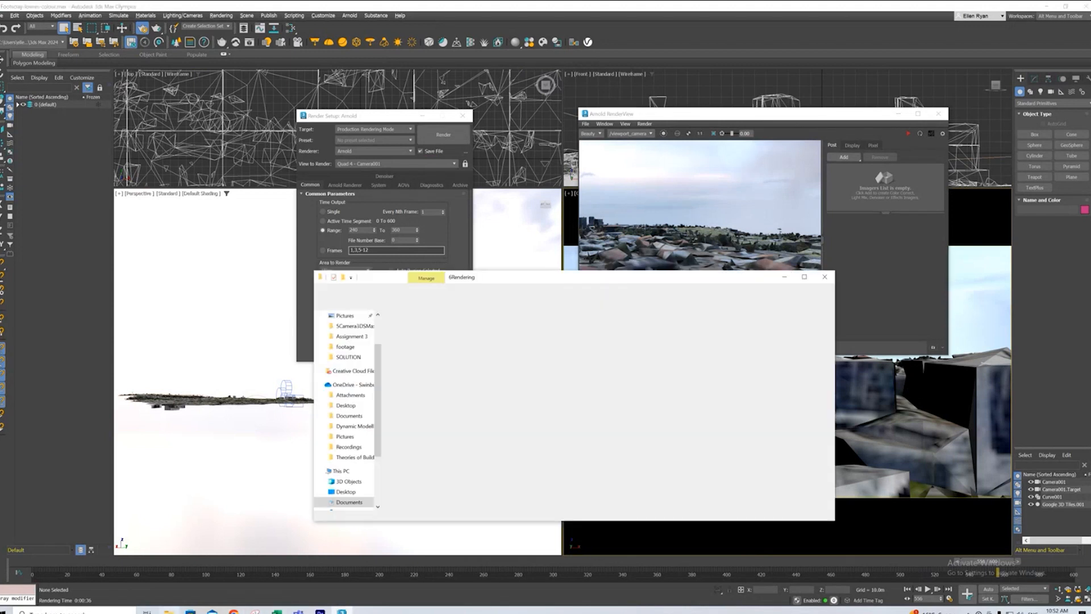
pyautogui.doubleClick(516, 328)
pyautogui.click(473, 341)
pyautogui.click(579, 364)
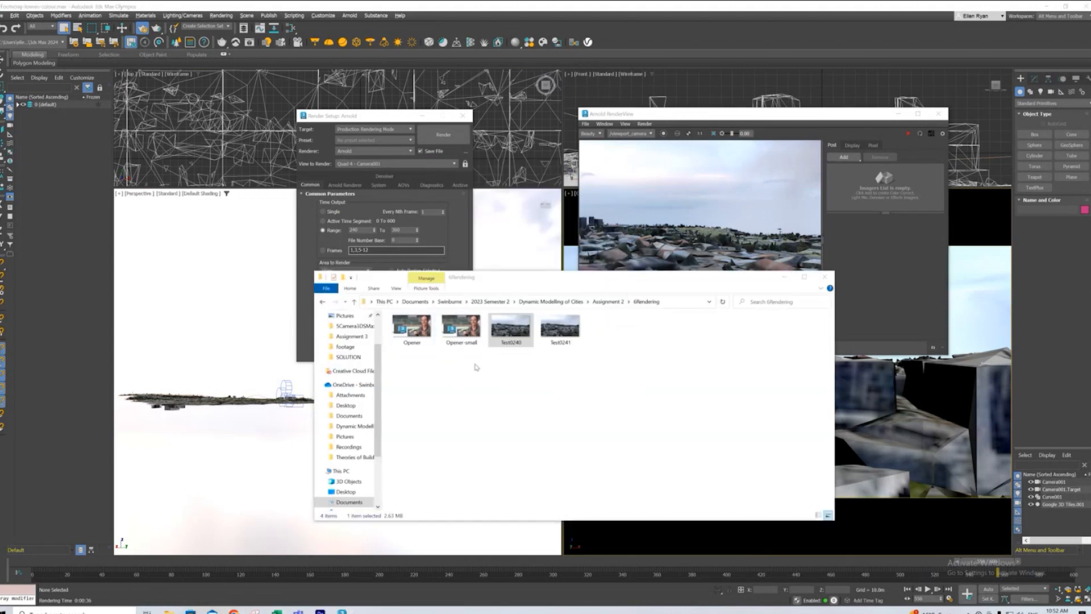
pyautogui.scroll(4, 636, 358)
pyautogui.scroll(-4, 629, 360)
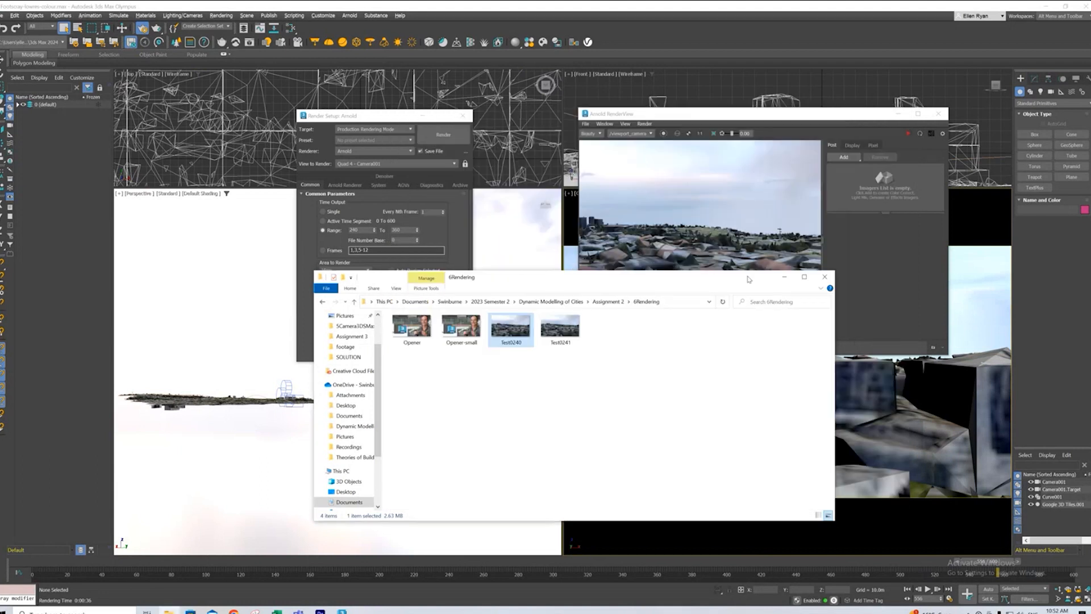
pyautogui.click(782, 277)
# - Change the render output file to Test as an AVI file in the 6Rendering folder, using the MJPEG Compressor
pyautogui.scroll(-5, 395, 273)
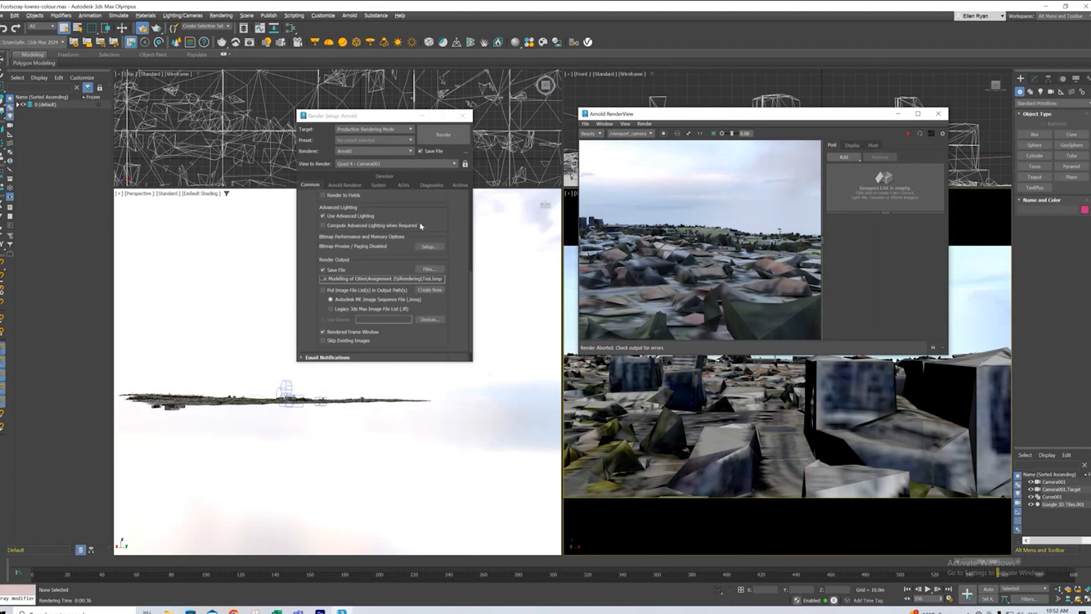
pyautogui.click(427, 269)
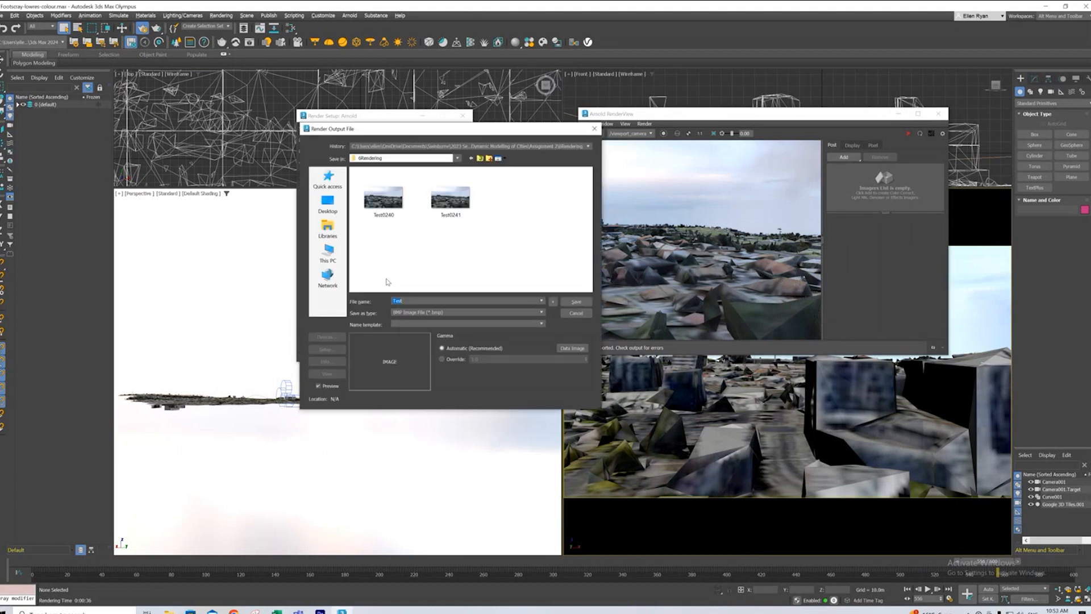
pyautogui.click(405, 313)
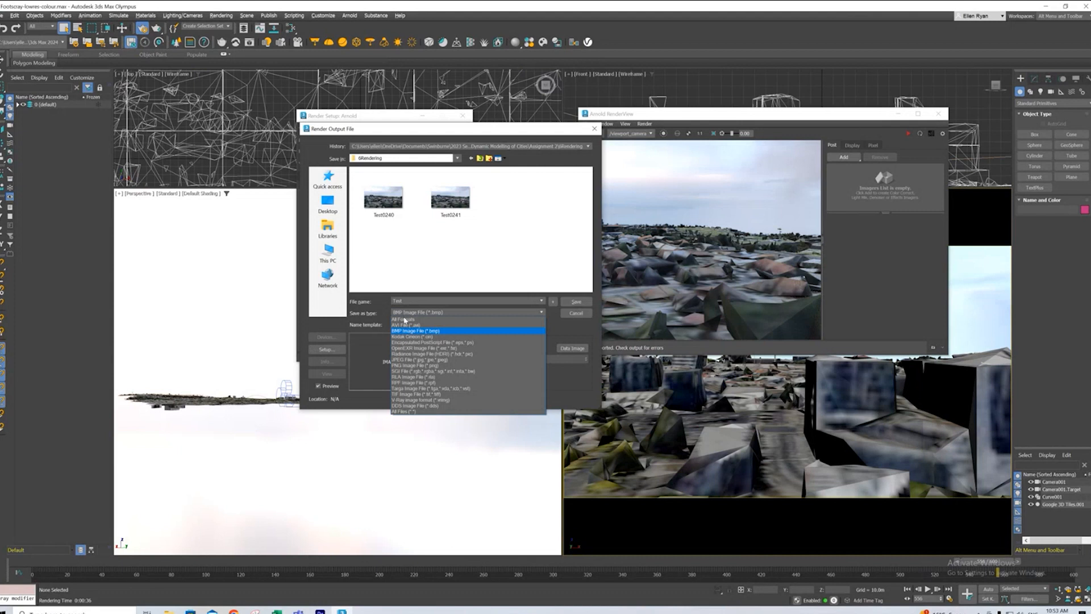
pyautogui.click(405, 325)
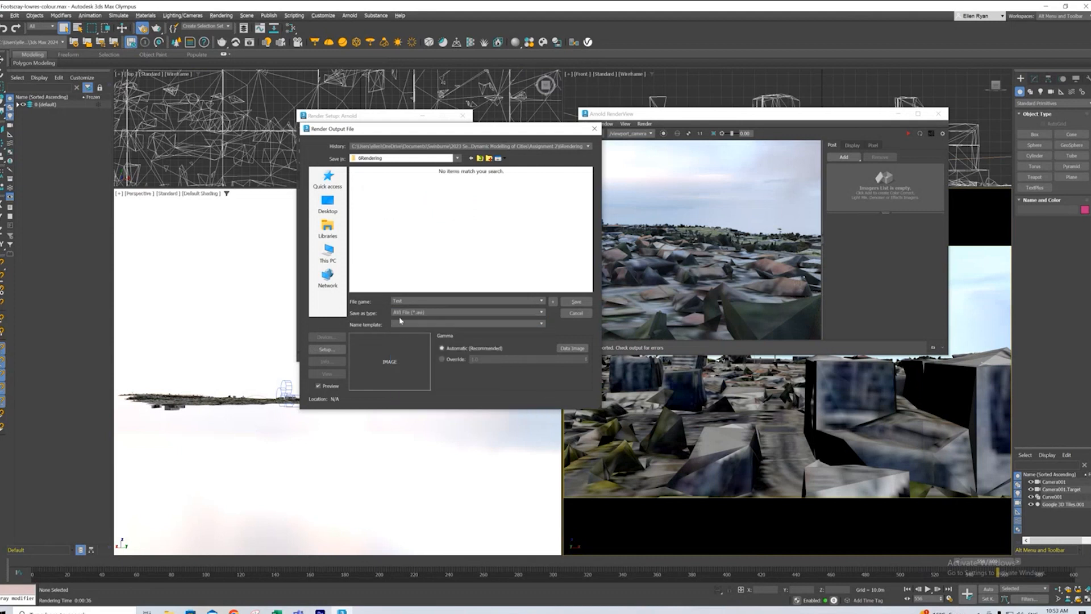
pyautogui.click(575, 302)
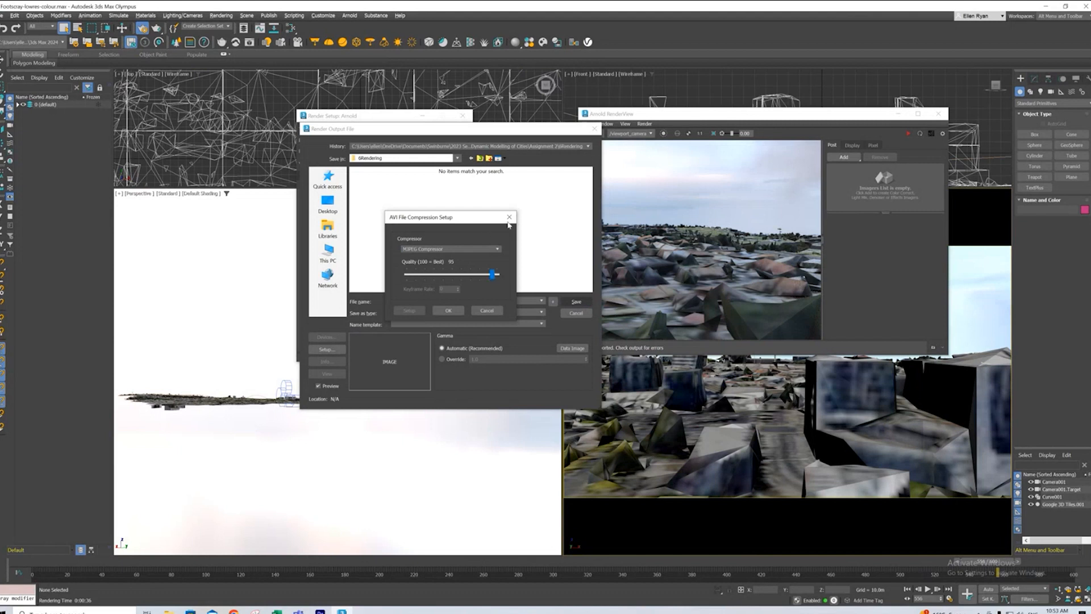
pyautogui.click(411, 252)
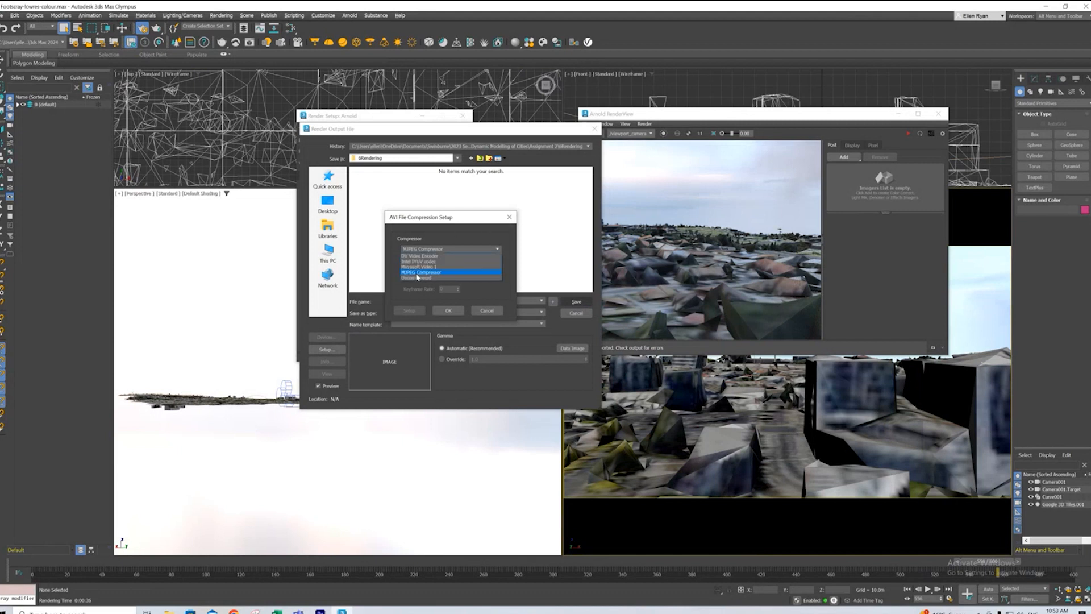
pyautogui.click(421, 272)
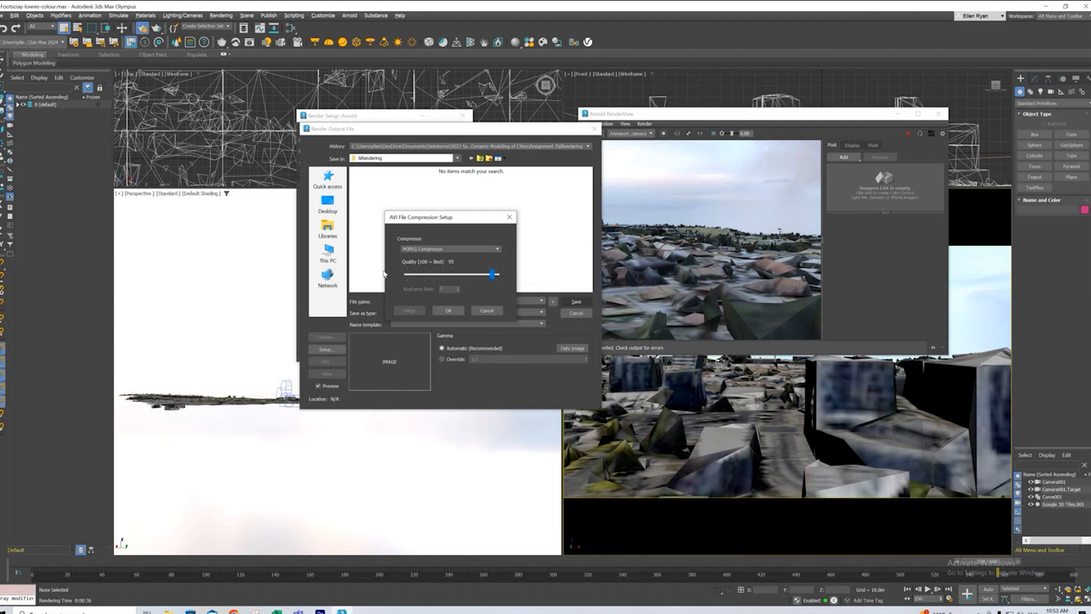
pyautogui.click(449, 312)
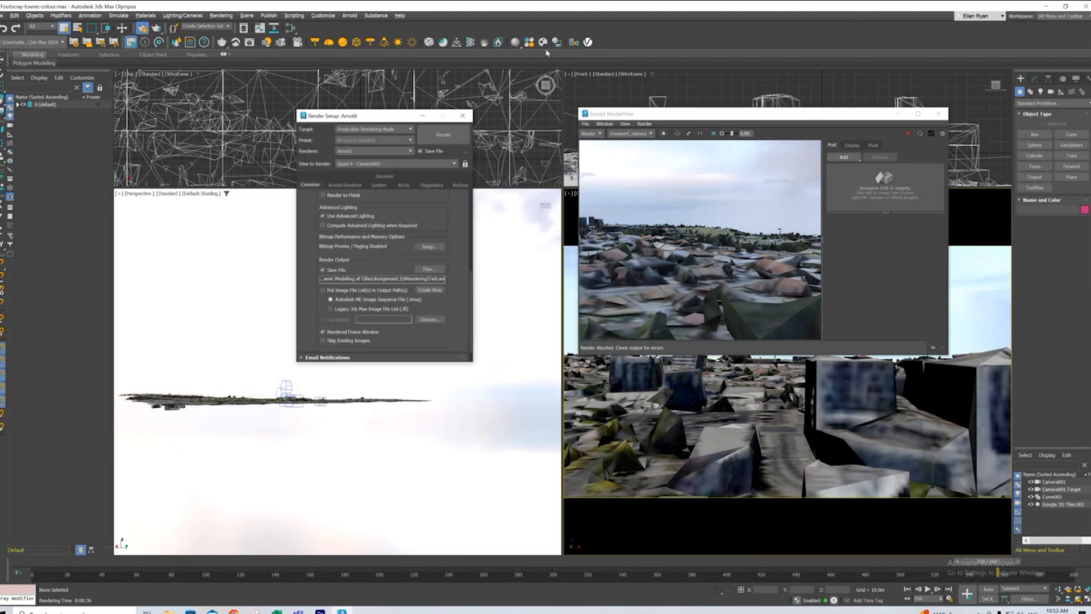
# - Close the old Arnold RenderView, review the common render parameters, and start rendering the frame range to AVI
pyautogui.click(938, 114)
pyautogui.scroll(2, 407, 301)
pyautogui.scroll(3, 360, 302)
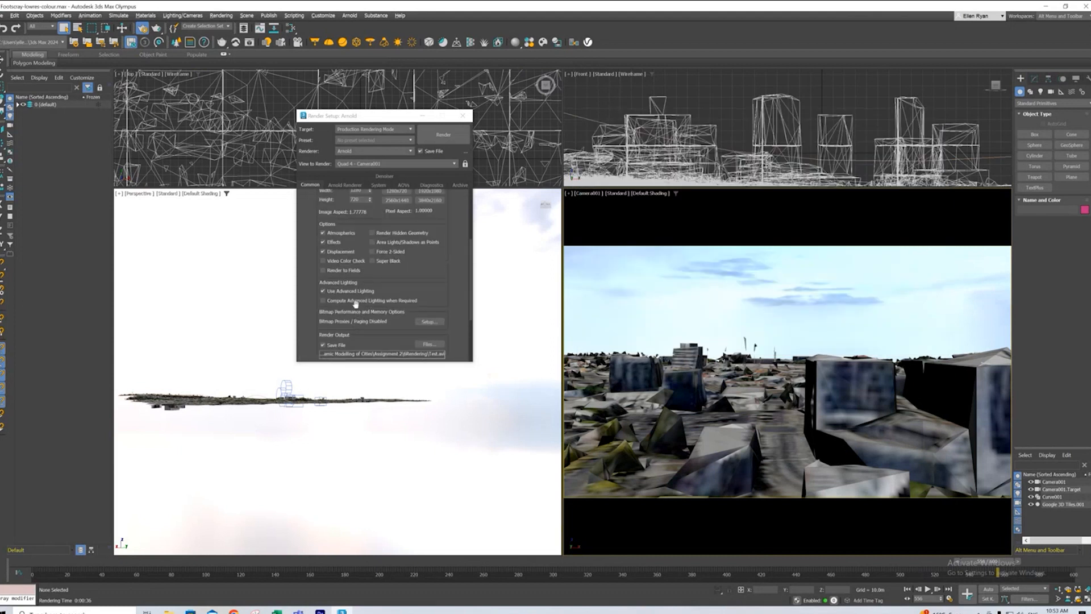
pyautogui.scroll(2, 374, 321)
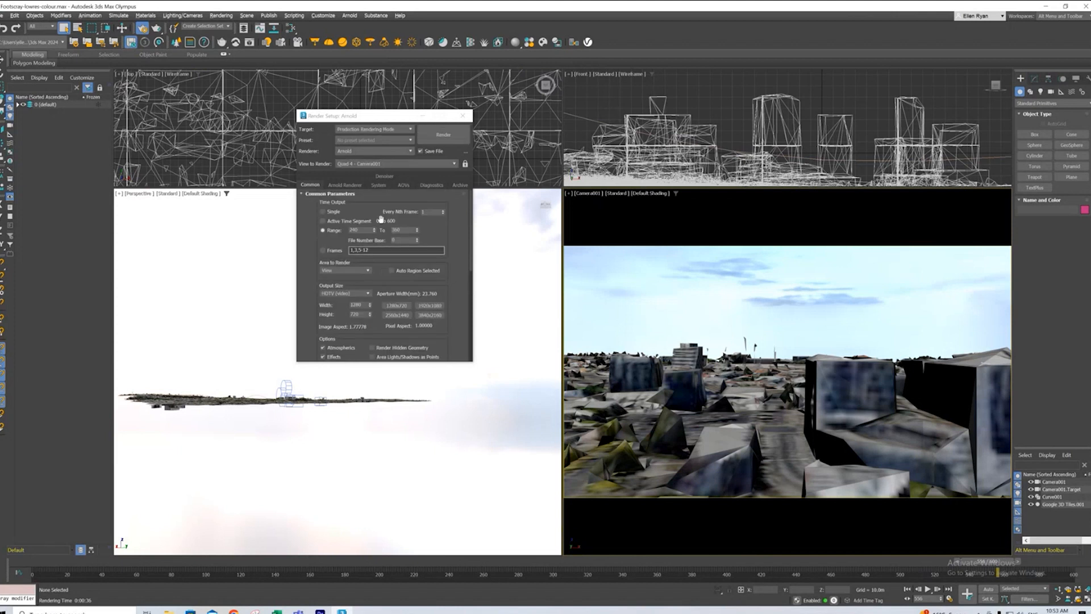
pyautogui.scroll(-5, 429, 243)
pyautogui.scroll(2, 429, 243)
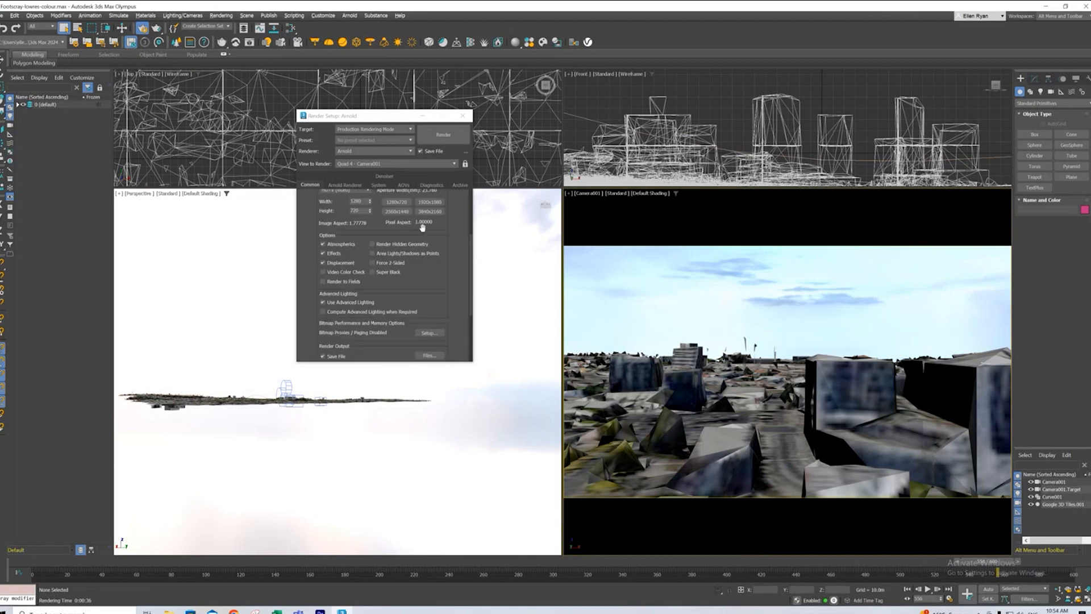
pyautogui.click(443, 134)
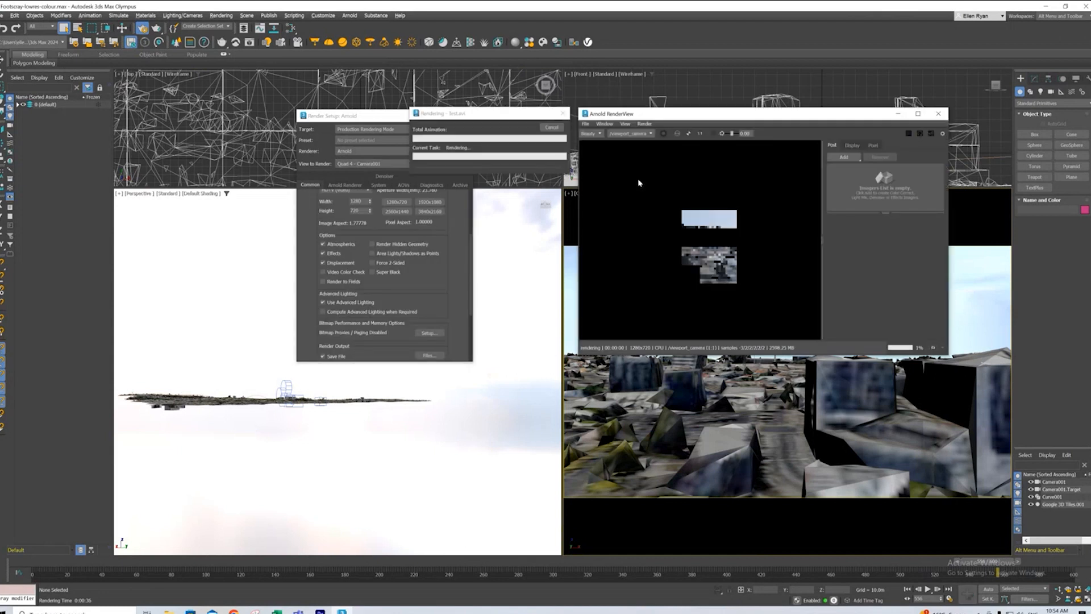
# - Switch to File Explorer and delete the Test0240 and Test0241 images from the 6Rendering folder
pyautogui.moveTo(169, 611)
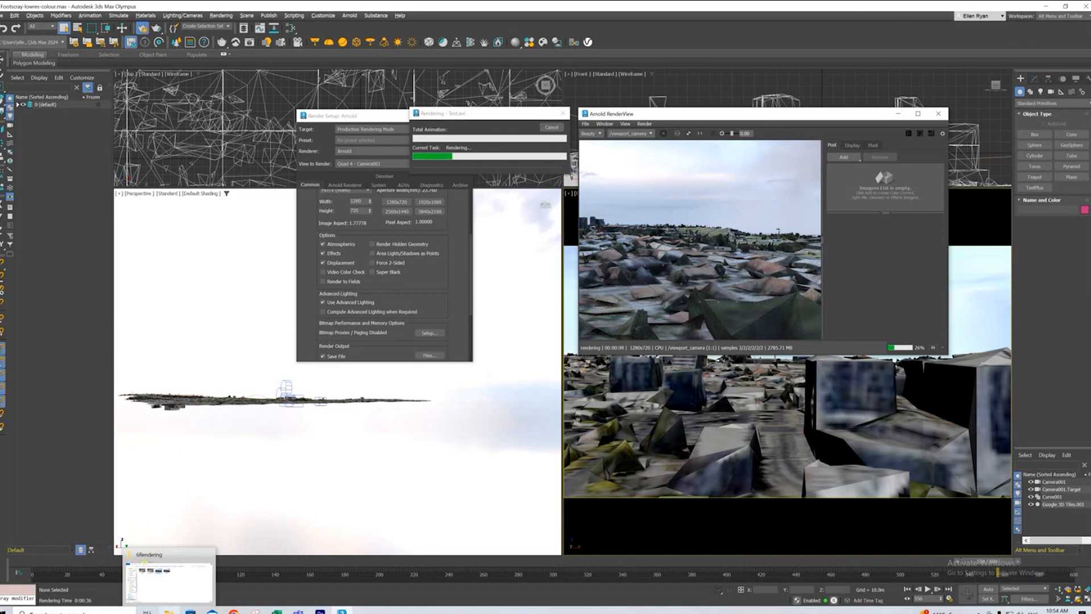
pyautogui.click(169, 582)
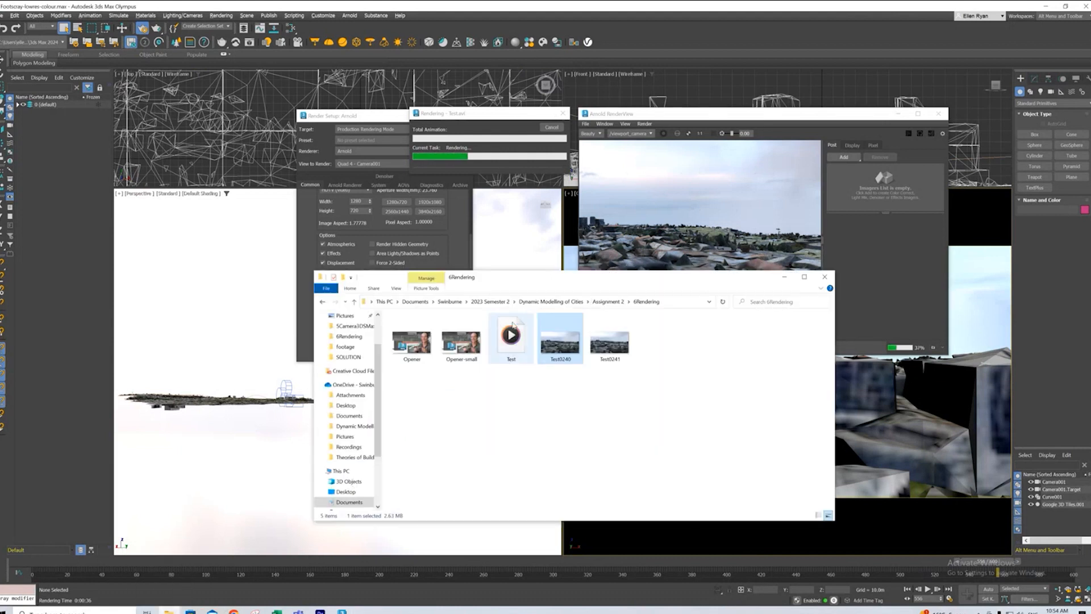
pyautogui.moveTo(654, 421); pyautogui.dragTo(564, 316)
pyautogui.rightClick(564, 340)
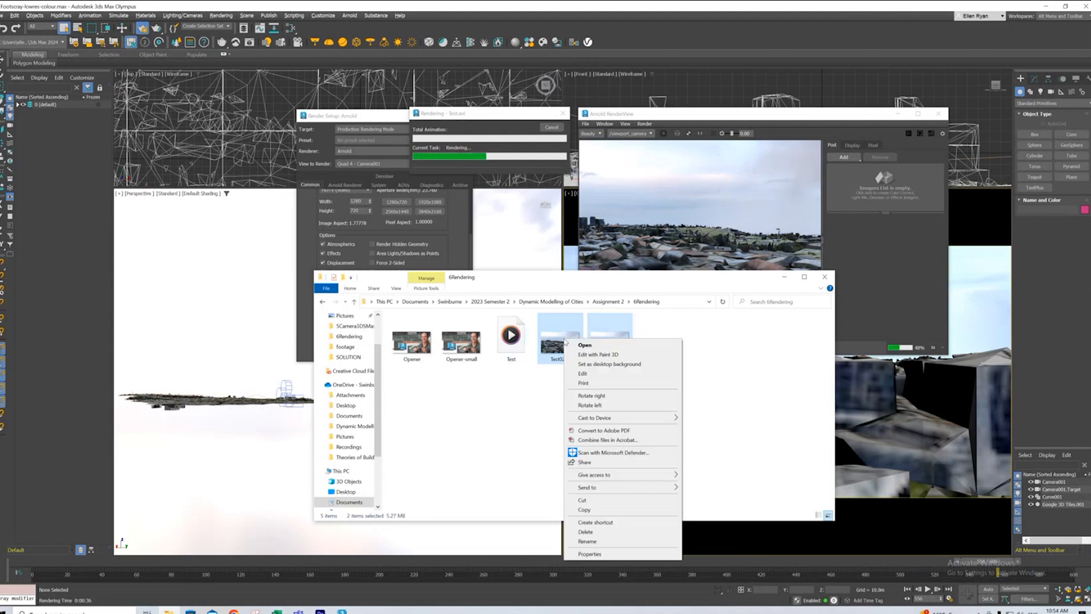
pyautogui.click(602, 535)
pyautogui.click(754, 291)
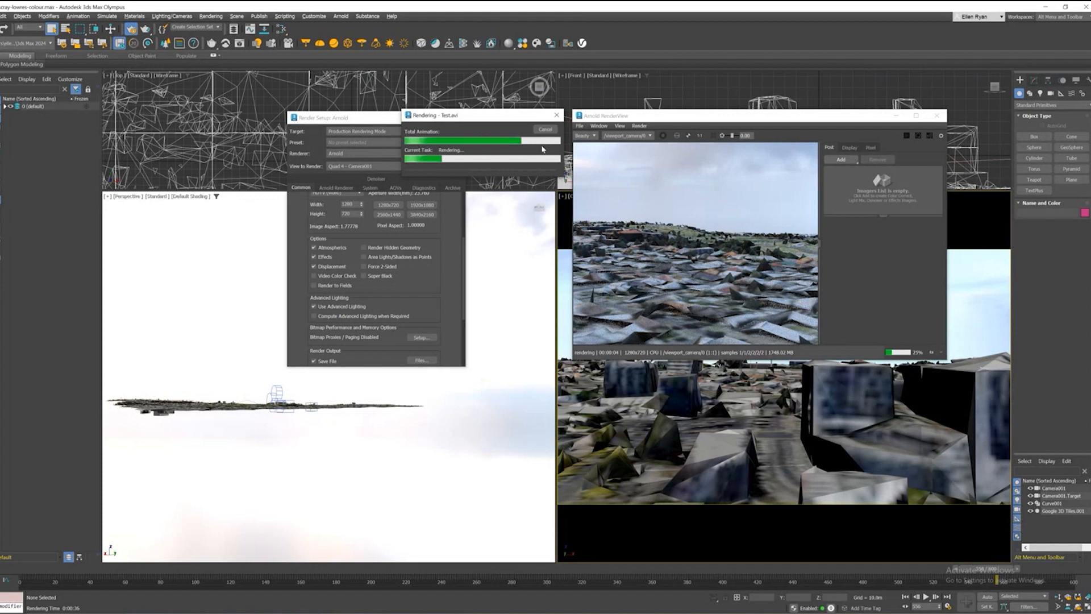
# - Stop the AVI render, open the Test video from the 6Rendering folder in Media Player, and reposition the player window
pyautogui.press('Escape')
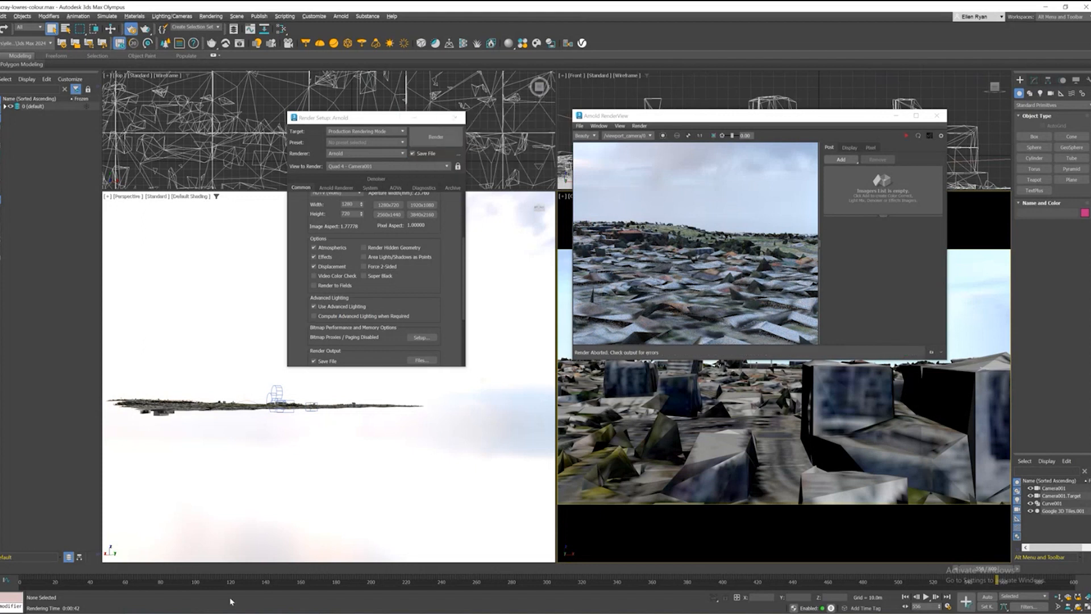
pyautogui.hotkey('alt', 'Tab')
pyautogui.doubleClick(505, 353)
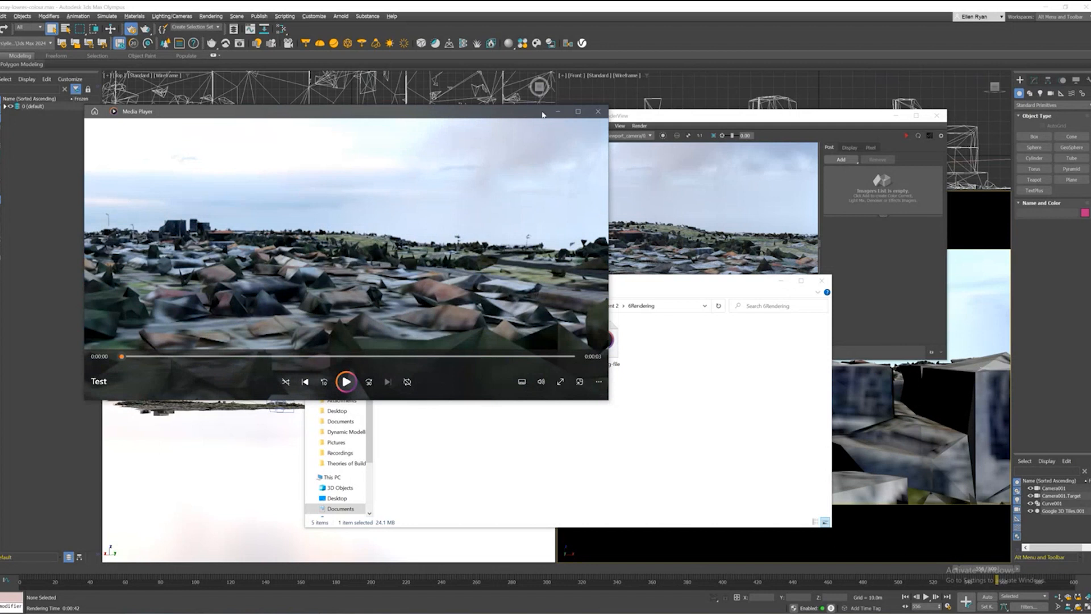
pyautogui.moveTo(545, 111); pyautogui.dragTo(778, 141)
pyautogui.moveTo(708, 144); pyautogui.dragTo(660, 149)
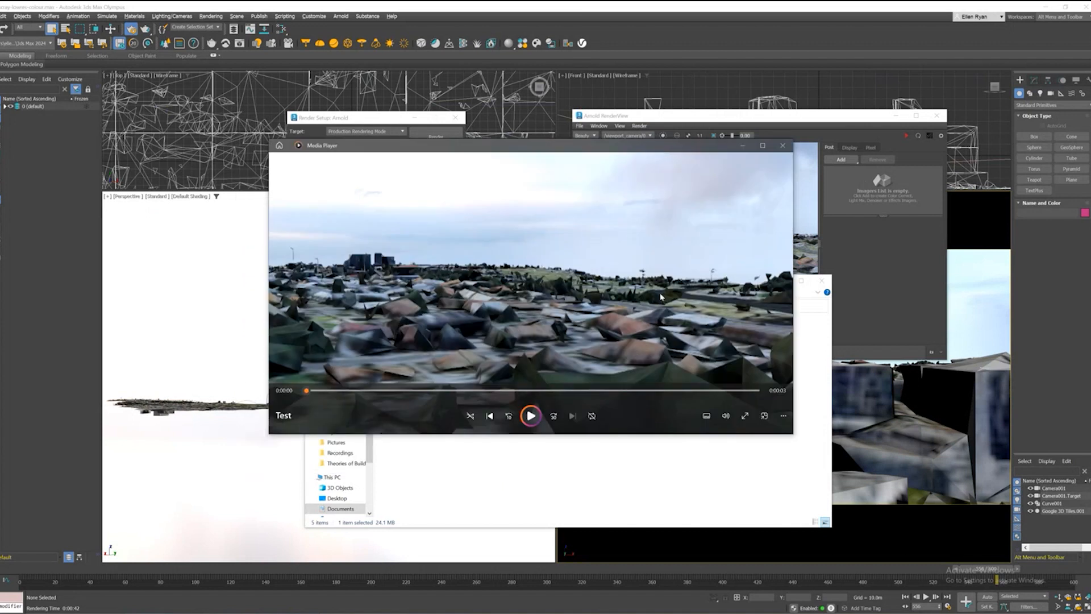